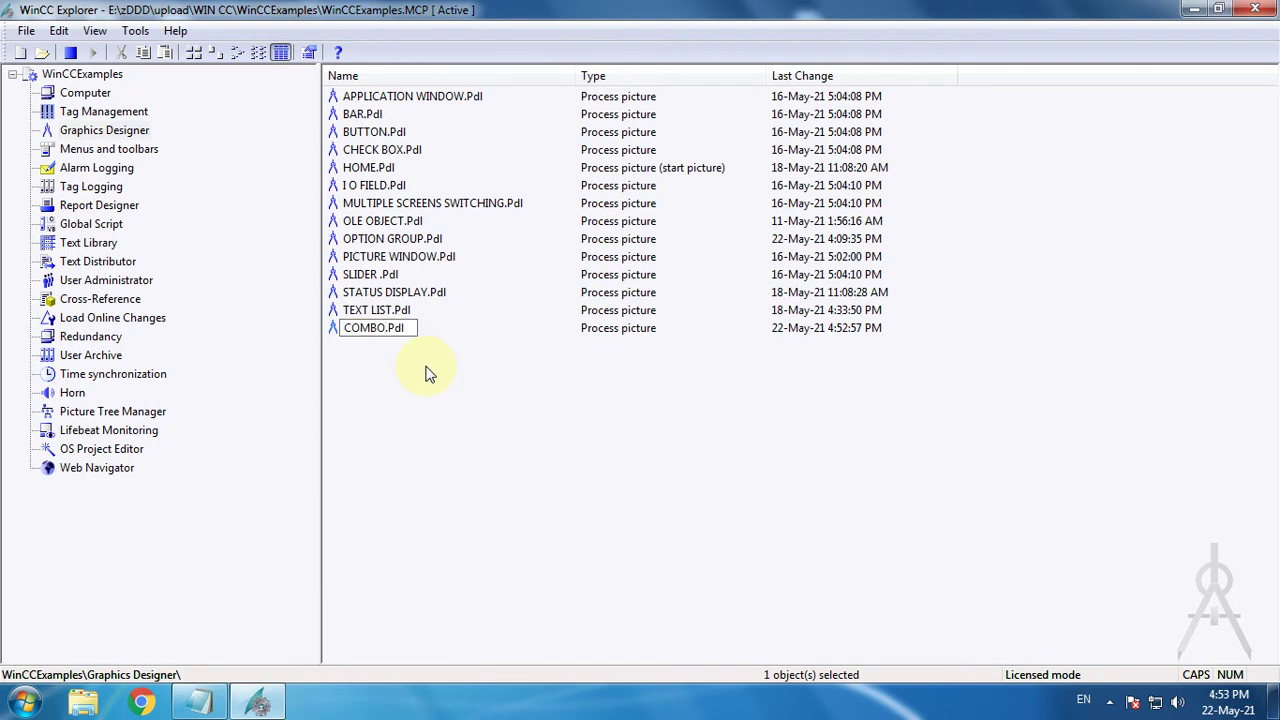
Rename the new process picture as COMBOBOX & LISTBOX.Pdl
type("BOBOX LISTBOX")
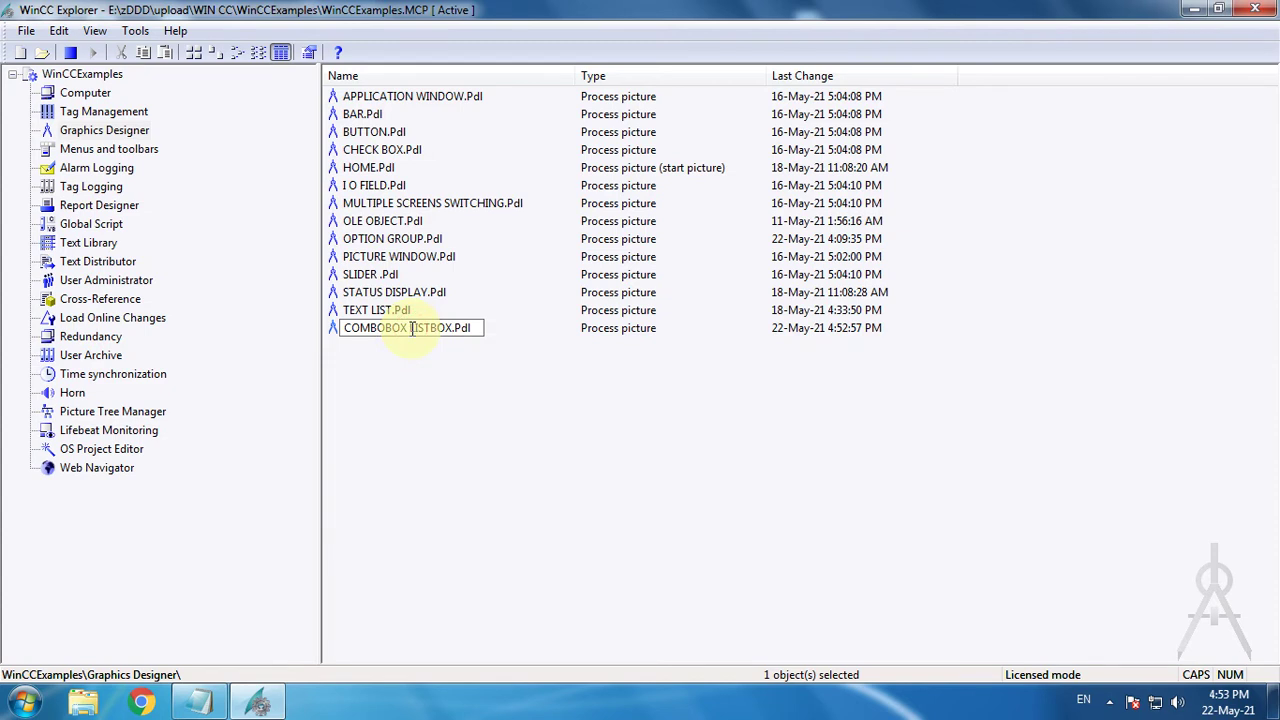
left_click(410, 358)
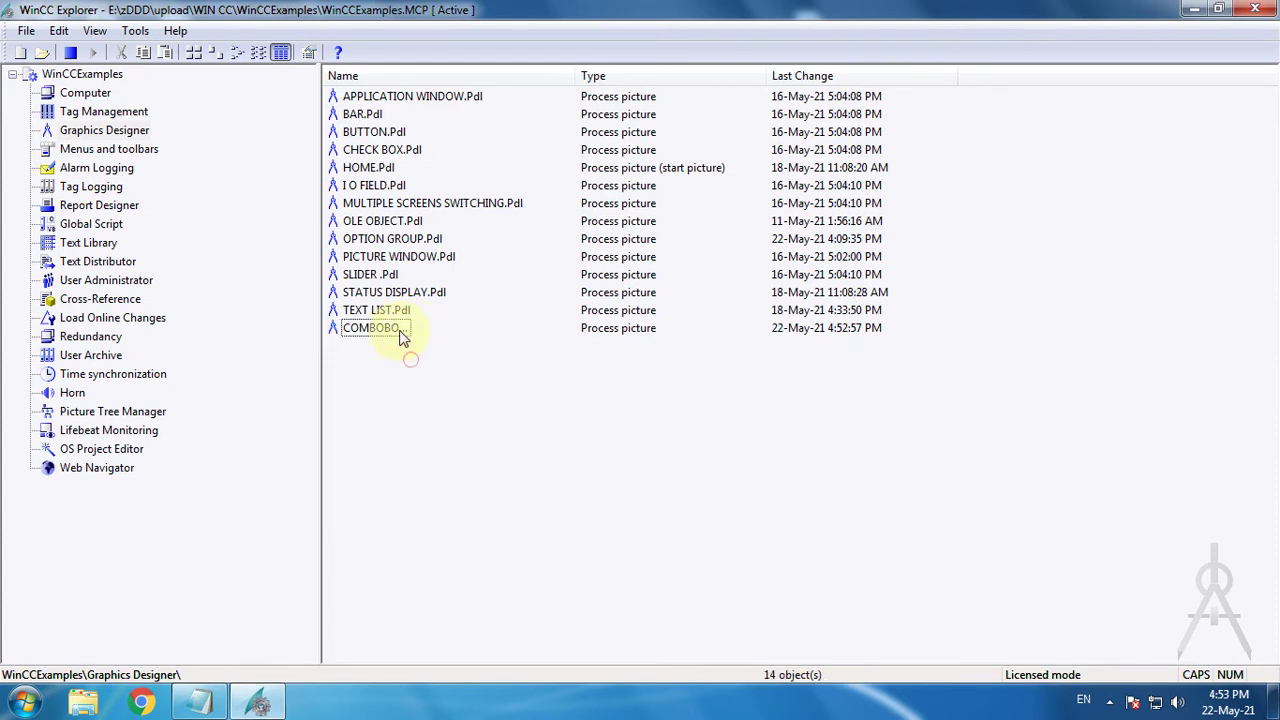
left_click(400, 336)
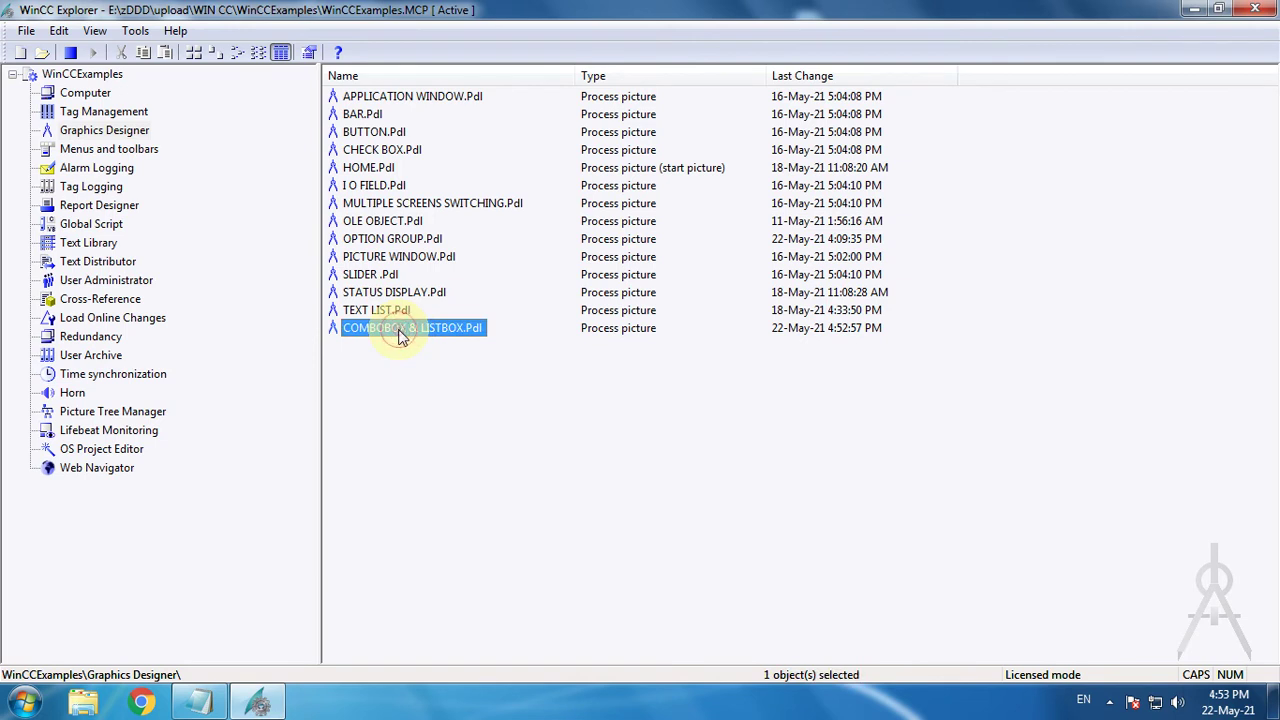
Open the COMBOBOX & LISTBOX.Pdl picture in Graphics Designer and dismiss the startup tips
double_click(400, 336)
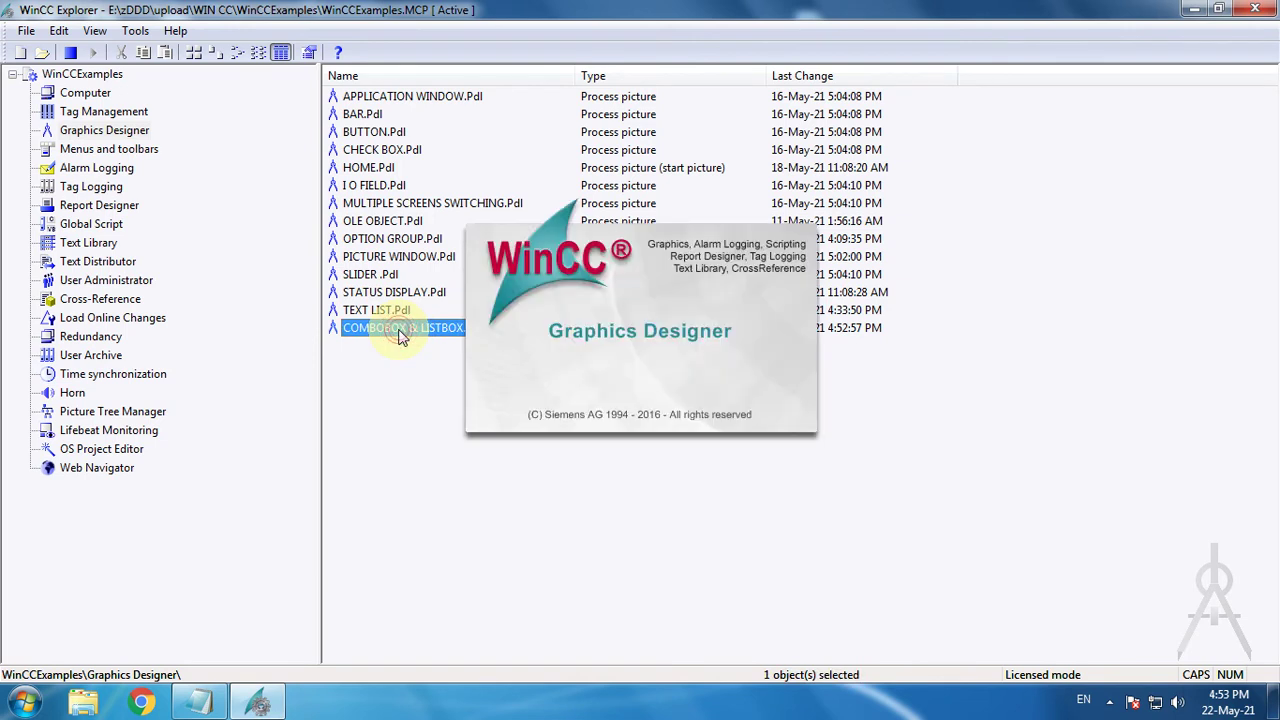
left_click(360, 169)
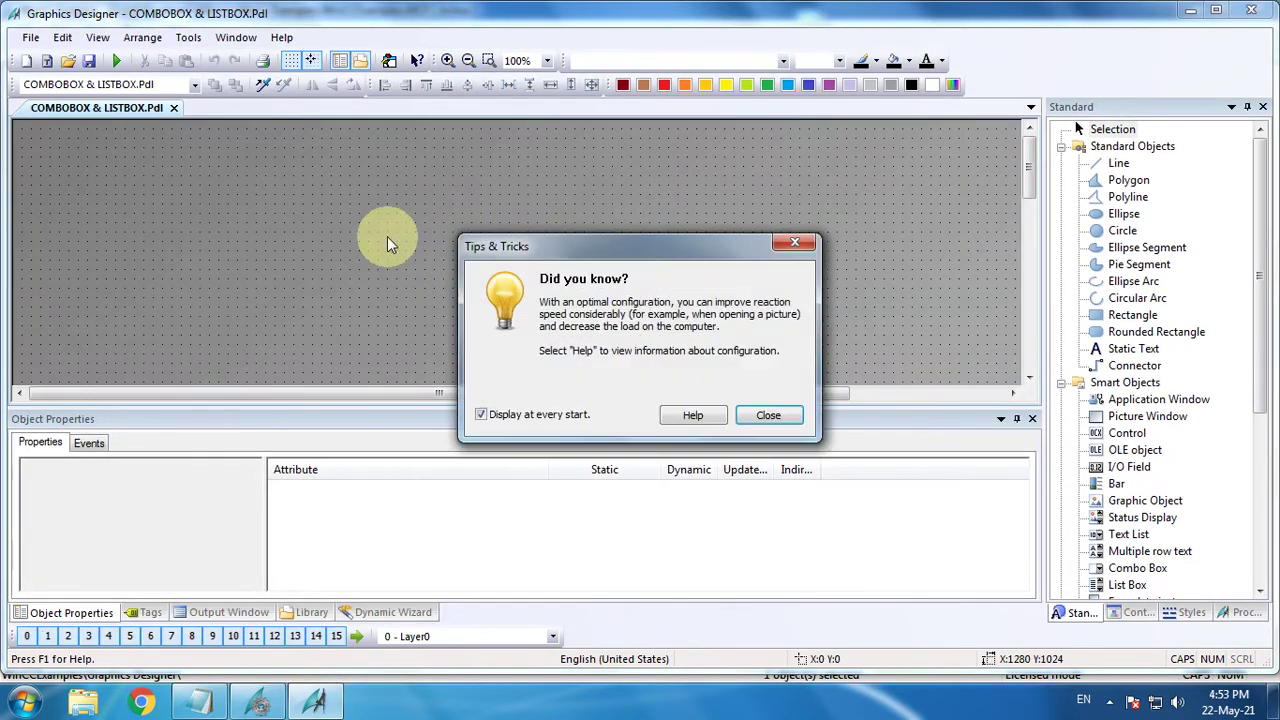
left_click(769, 416)
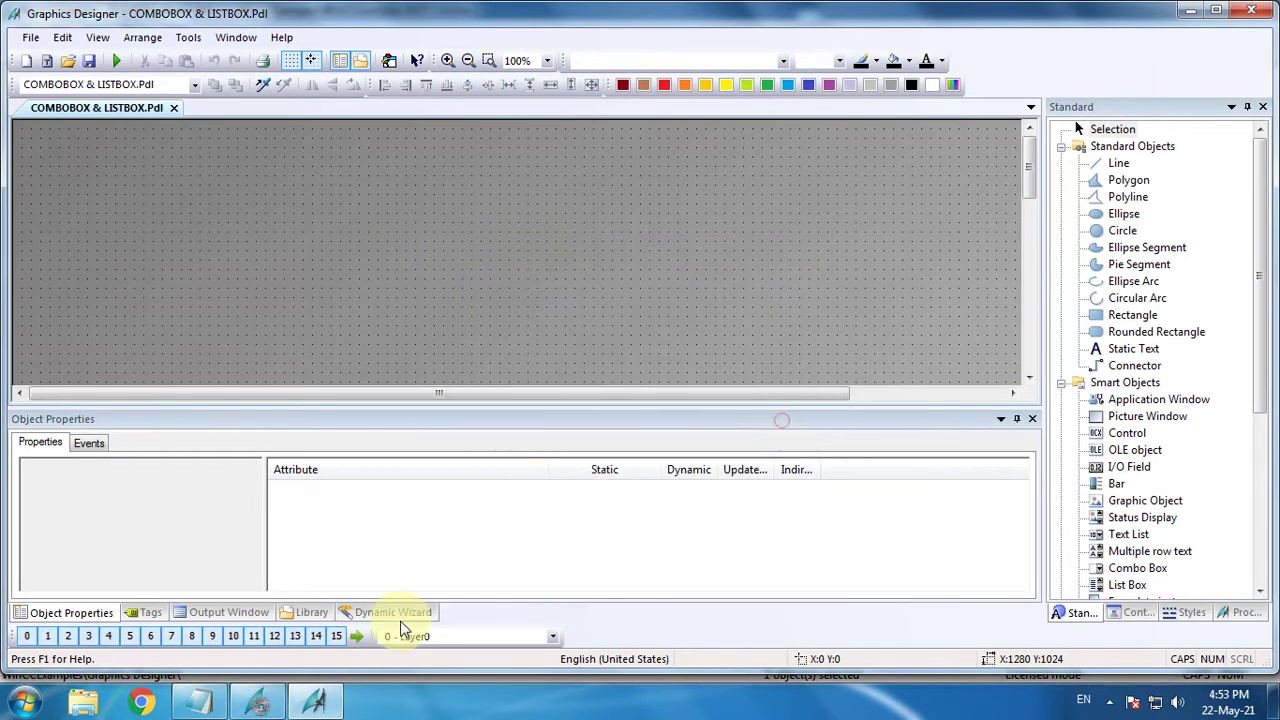
Open HOME.Pdl from WinCC Explorer and copy its AWZ TECH label, DEMO MENU title and HOME button in Graphics Designer
left_click(258, 703)
left_click(370, 168)
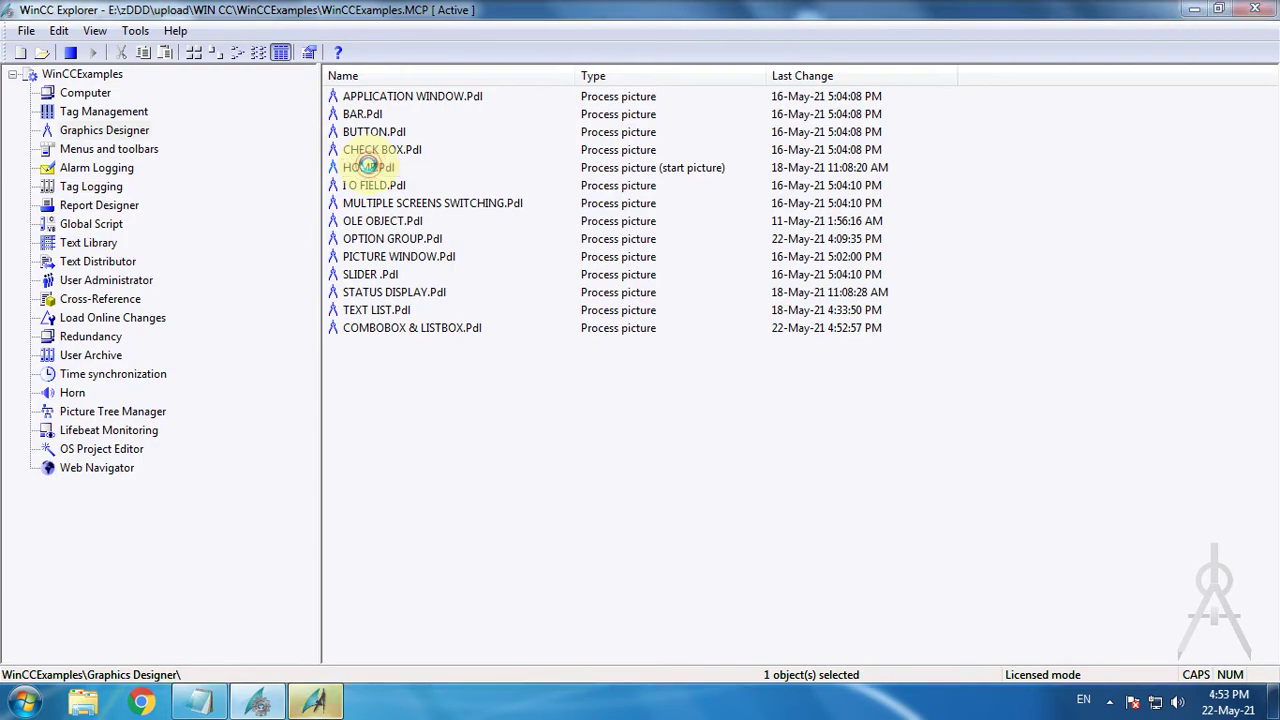
left_click(313, 700)
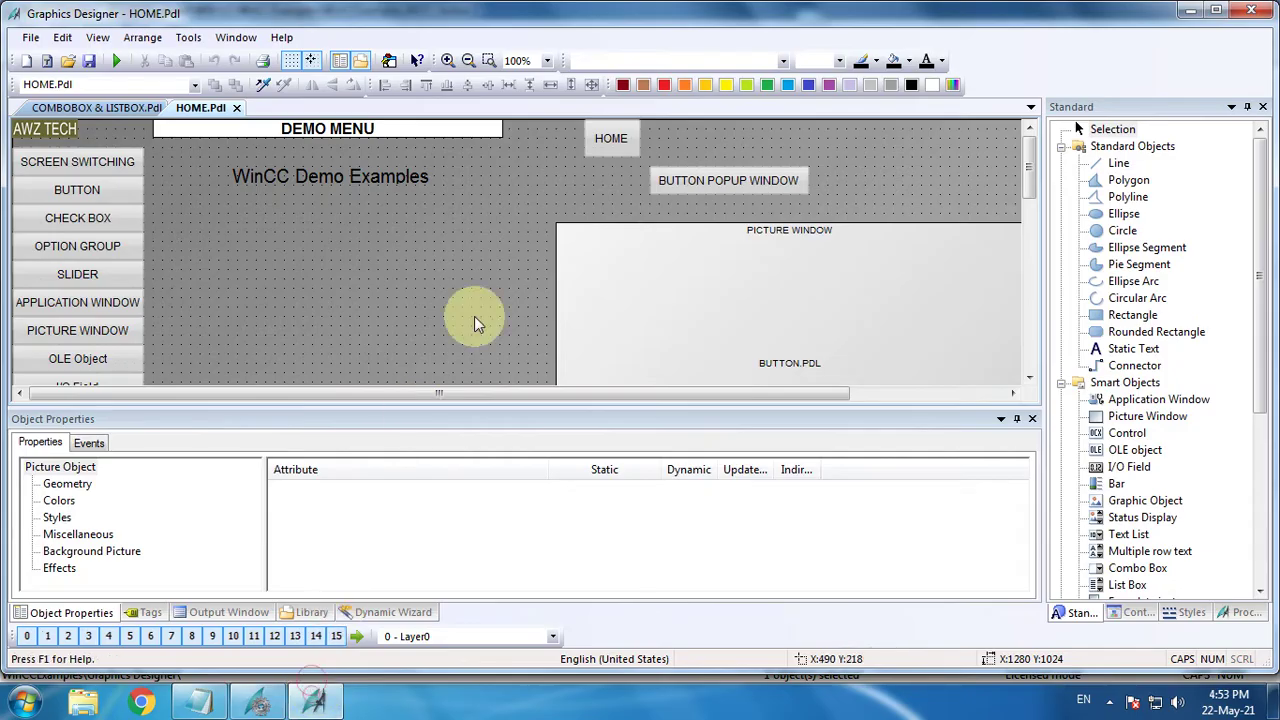
left_click_drag(665, 165, 5, 70)
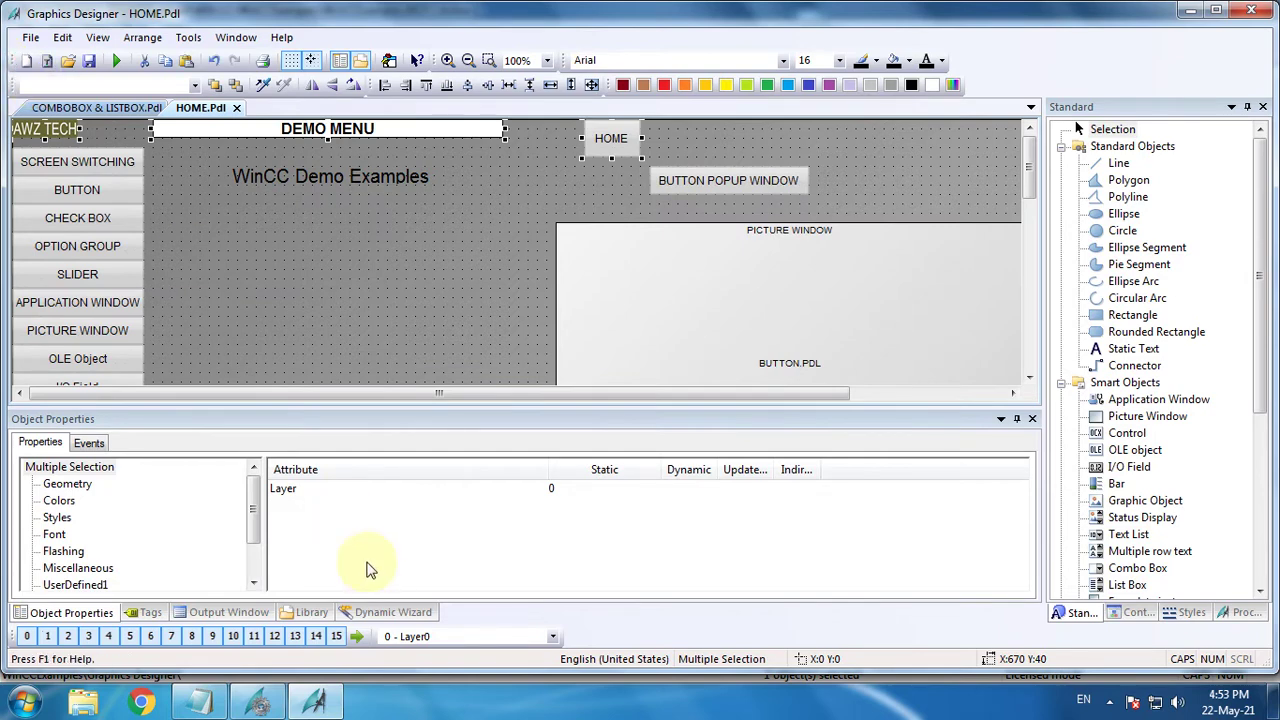
key("ctrl+c")
Reopen COMBOBOX & LISTBOX.Pdl and paste the copied header objects along the picture's upper edge
left_click(115, 108)
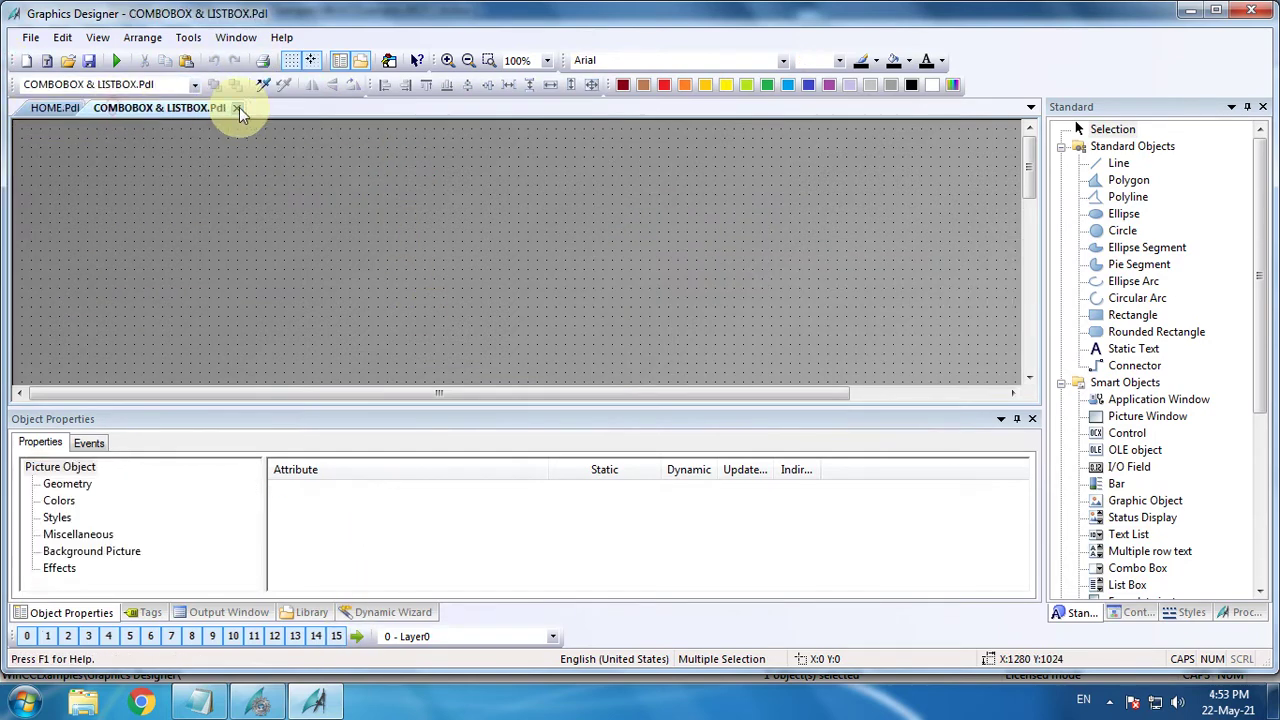
left_click(239, 107)
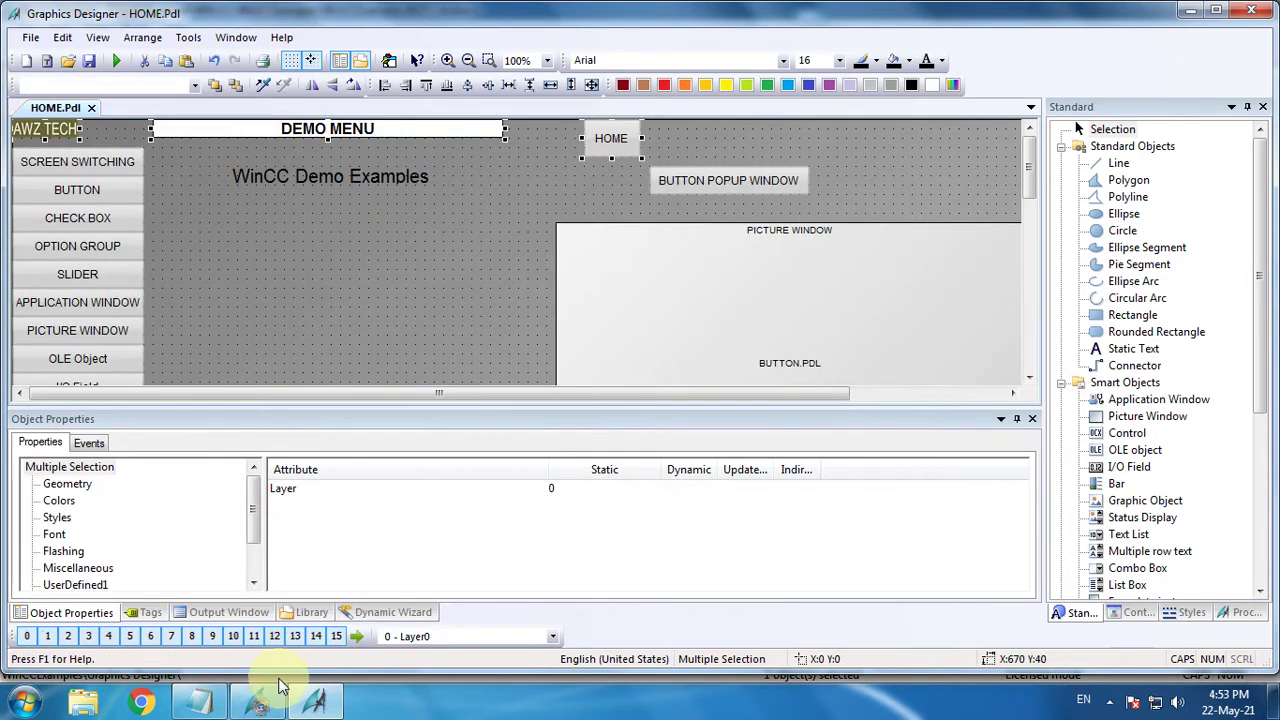
left_click(258, 703)
double_click(376, 328)
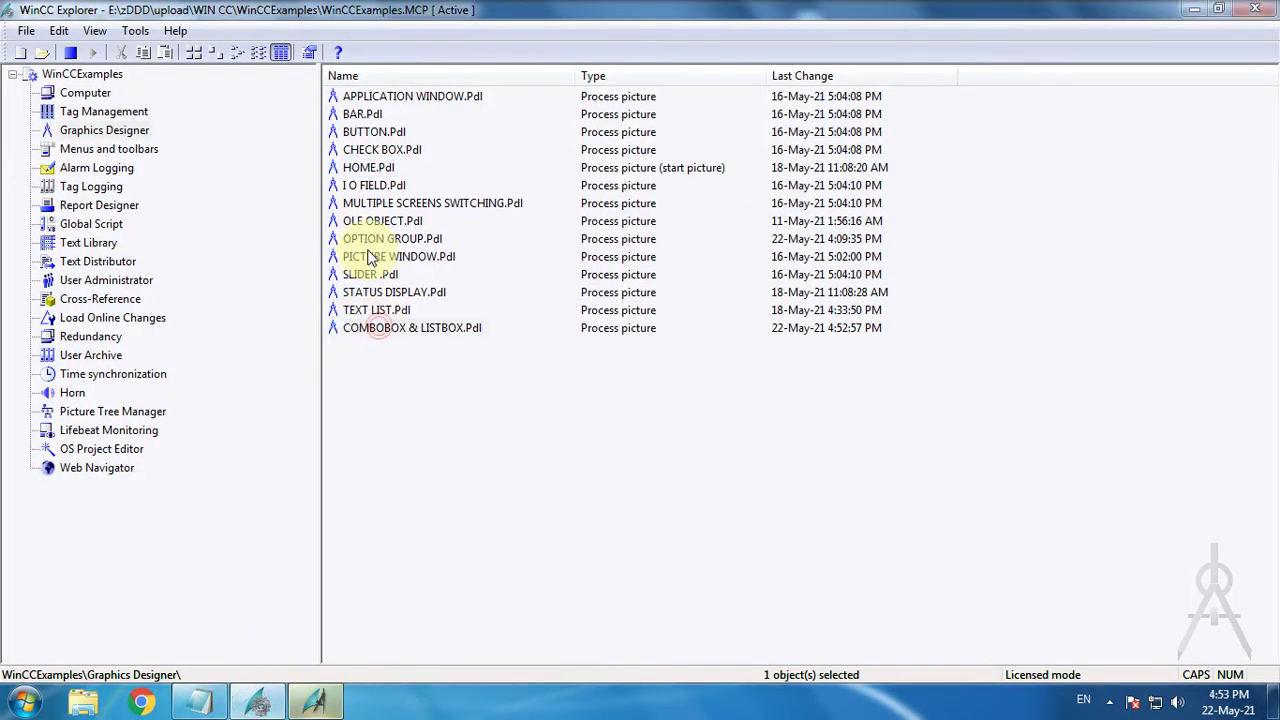
left_click(310, 703)
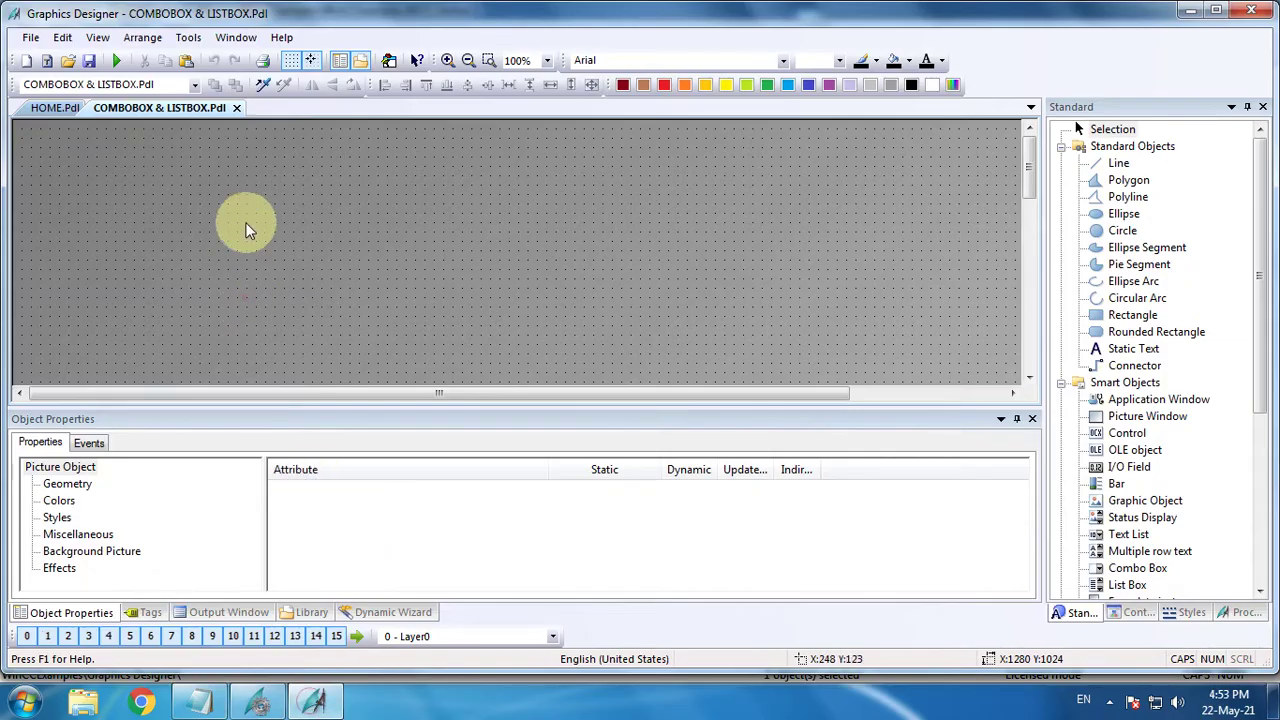
key("ctrl+a")
left_click_drag(231, 149, 214, 127)
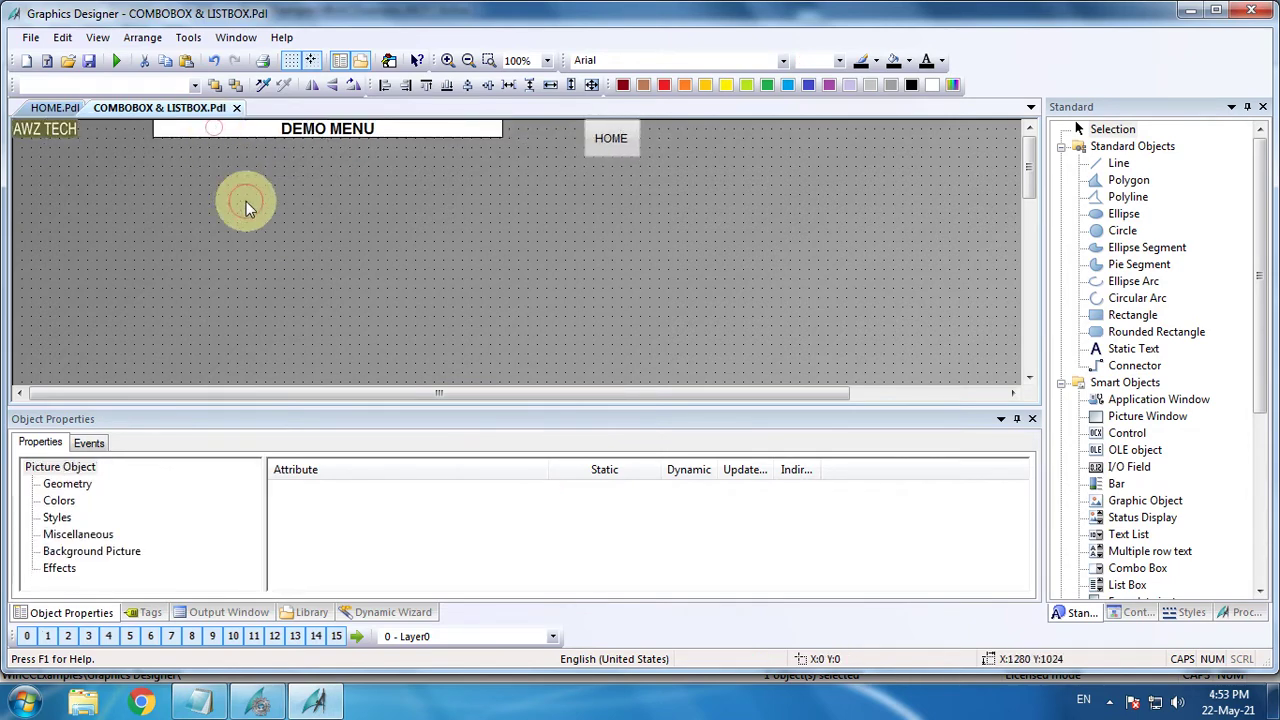
Change the pasted DEMO MENU title text to COMBOBOX & LISTBOX
double_click(357, 127)
type("COM")
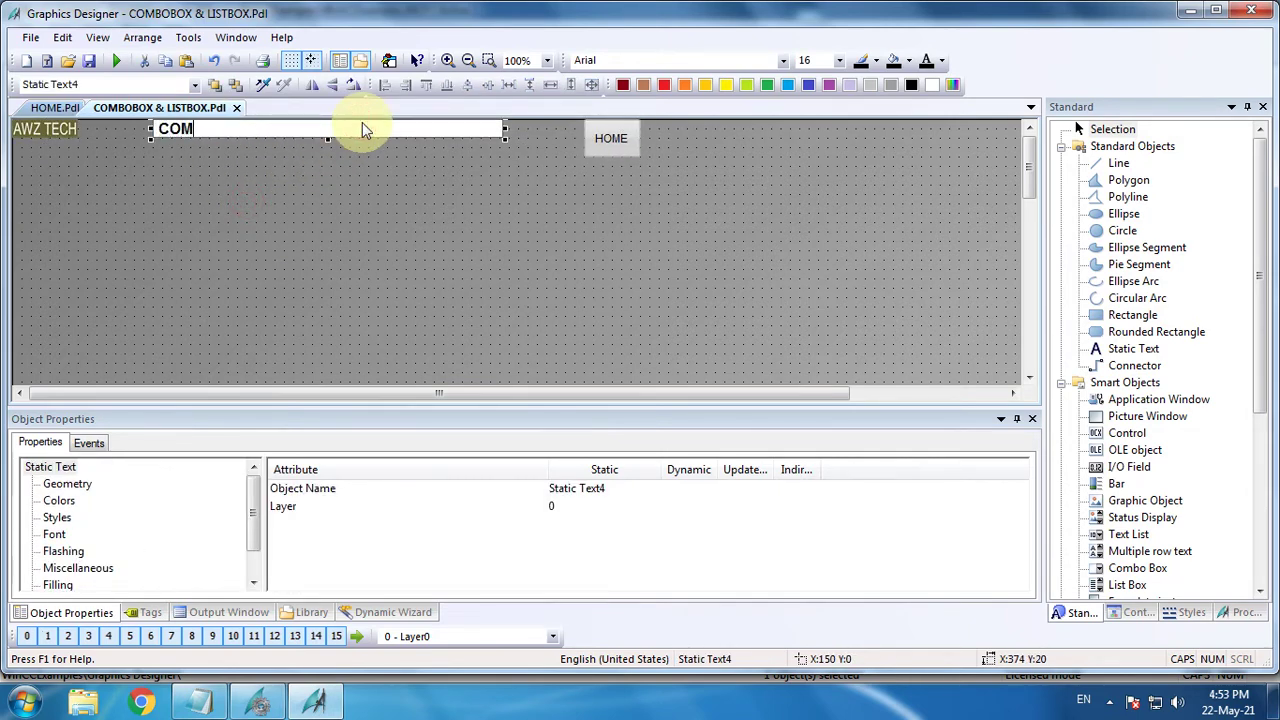
type("BOBOX & L")
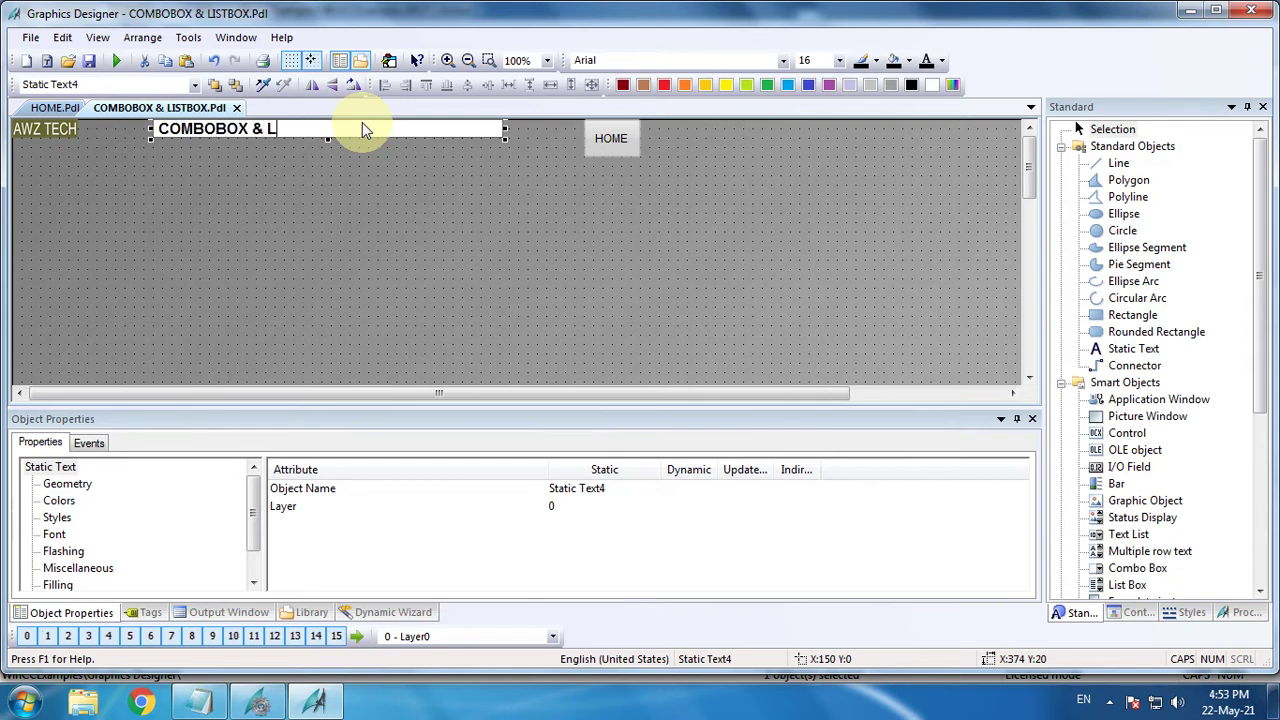
type("IST BO")
key("BackSpace")
key("BackSpace")
key("BackSpace")
type("BO")
left_click(312, 180)
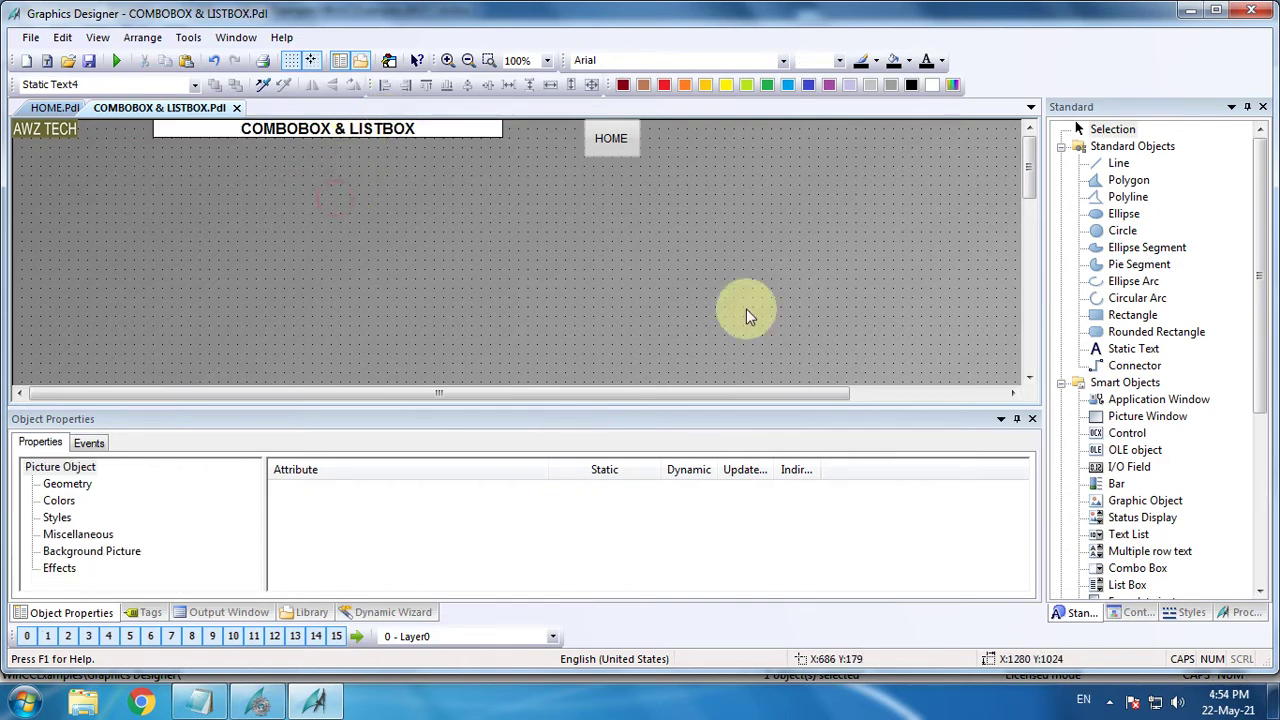
left_click(1132, 570)
left_click(1130, 586)
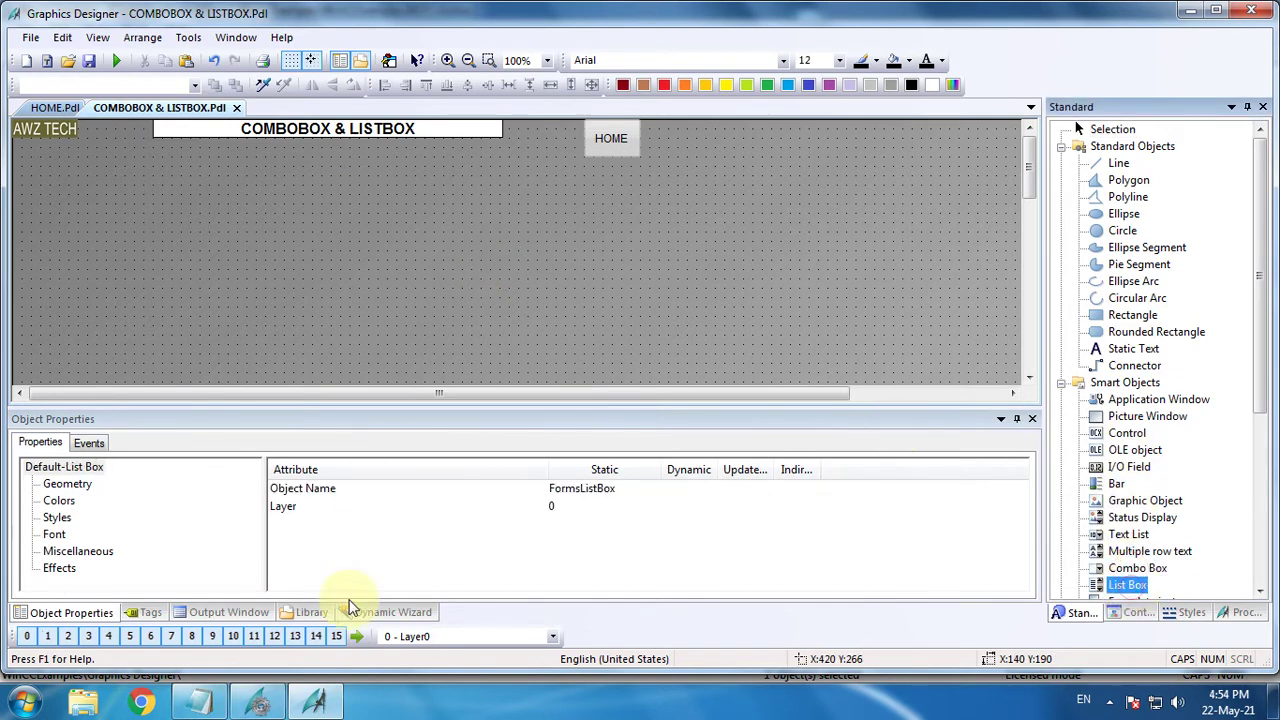
Switch to WinCC Explorer, open Tag Management and add a new group under Internal tags
left_click(258, 703)
left_click(104, 111)
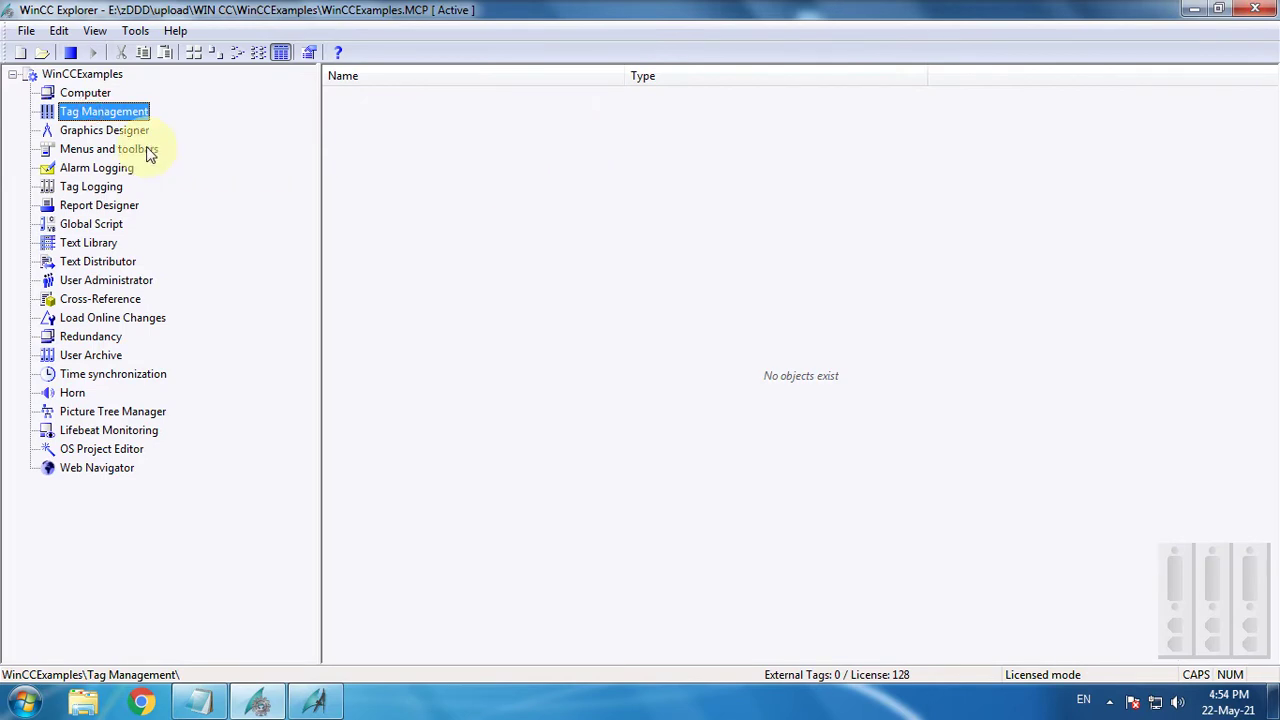
double_click(128, 112)
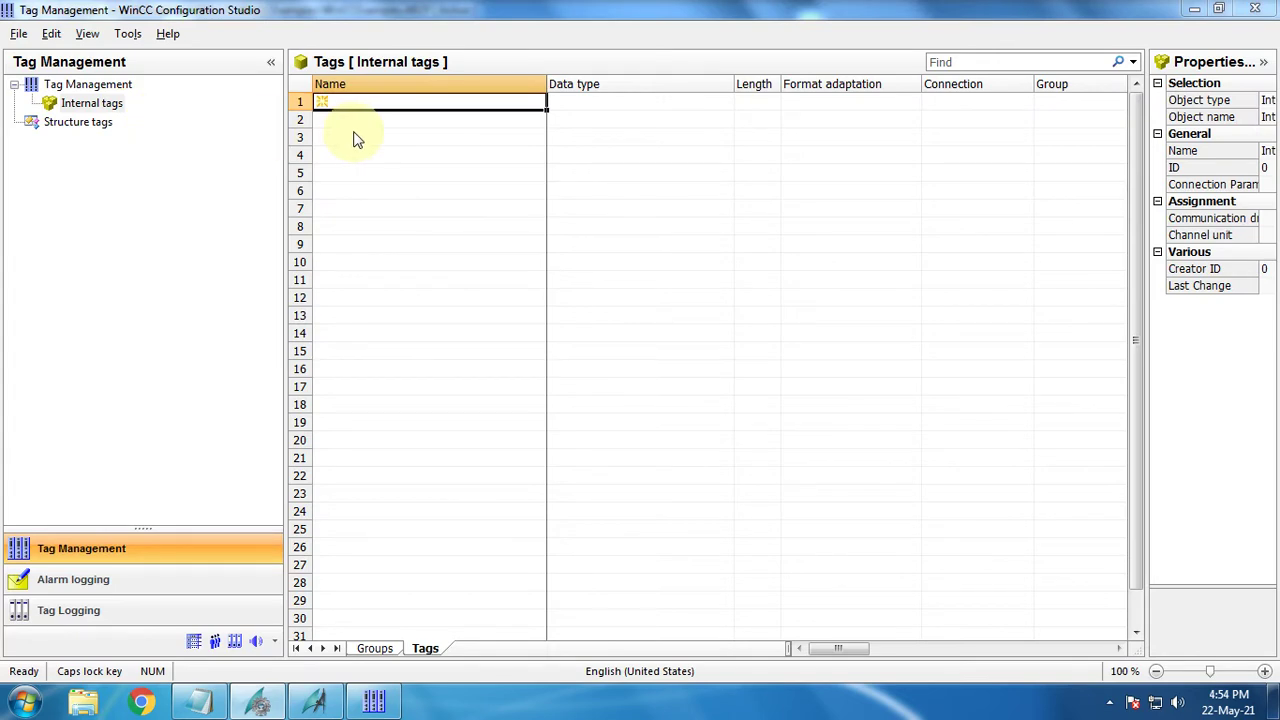
left_click(32, 103)
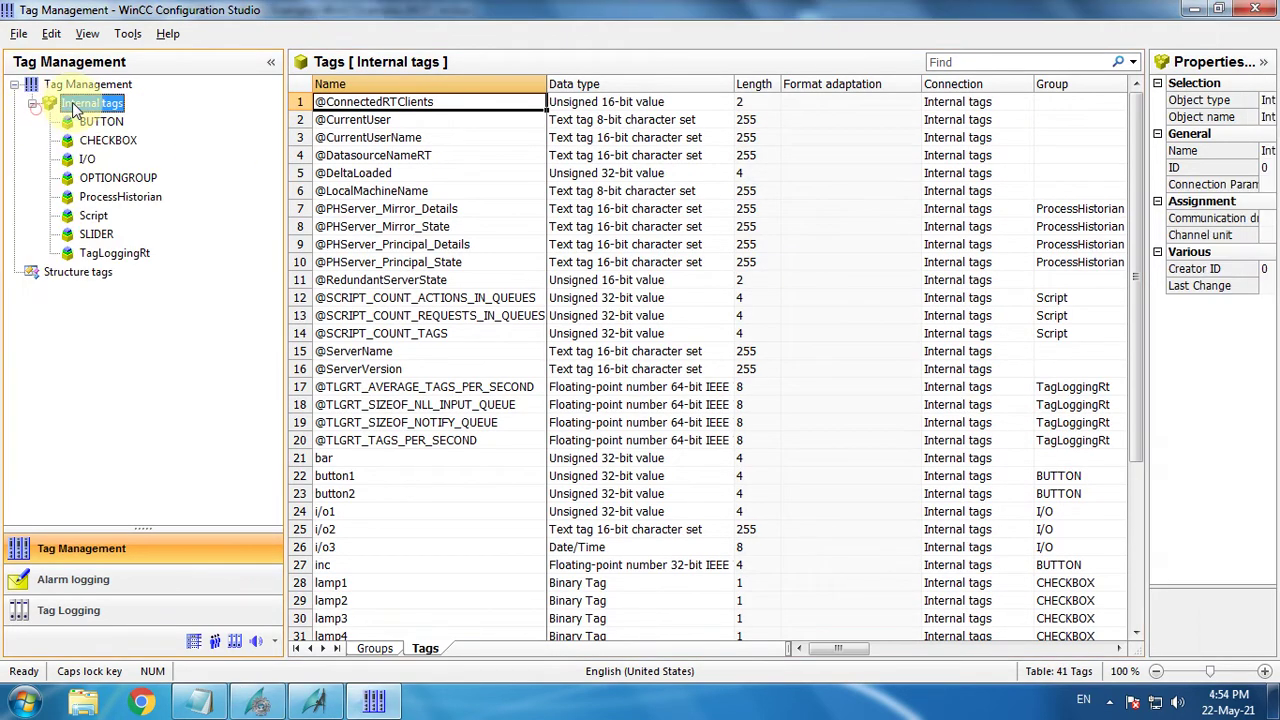
right_click(76, 107)
left_click(122, 116)
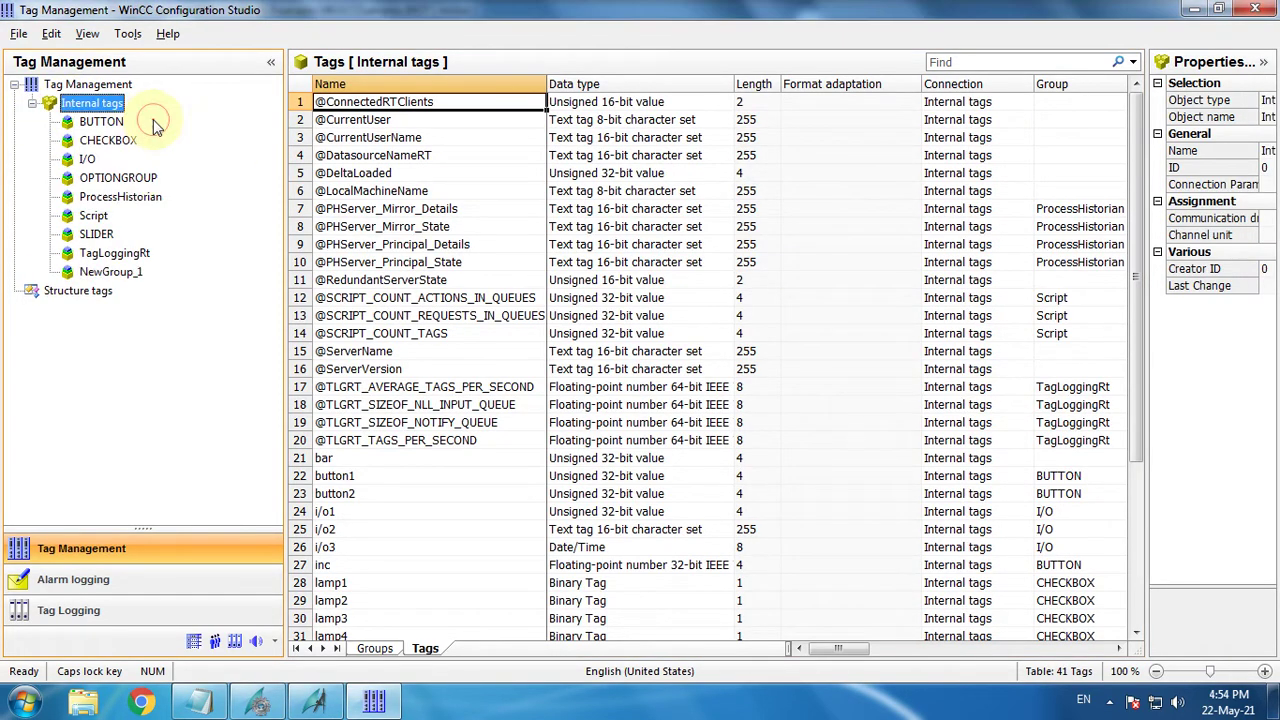
Try to name the new tag group COMBOBOX& LISTBOX
type("C")
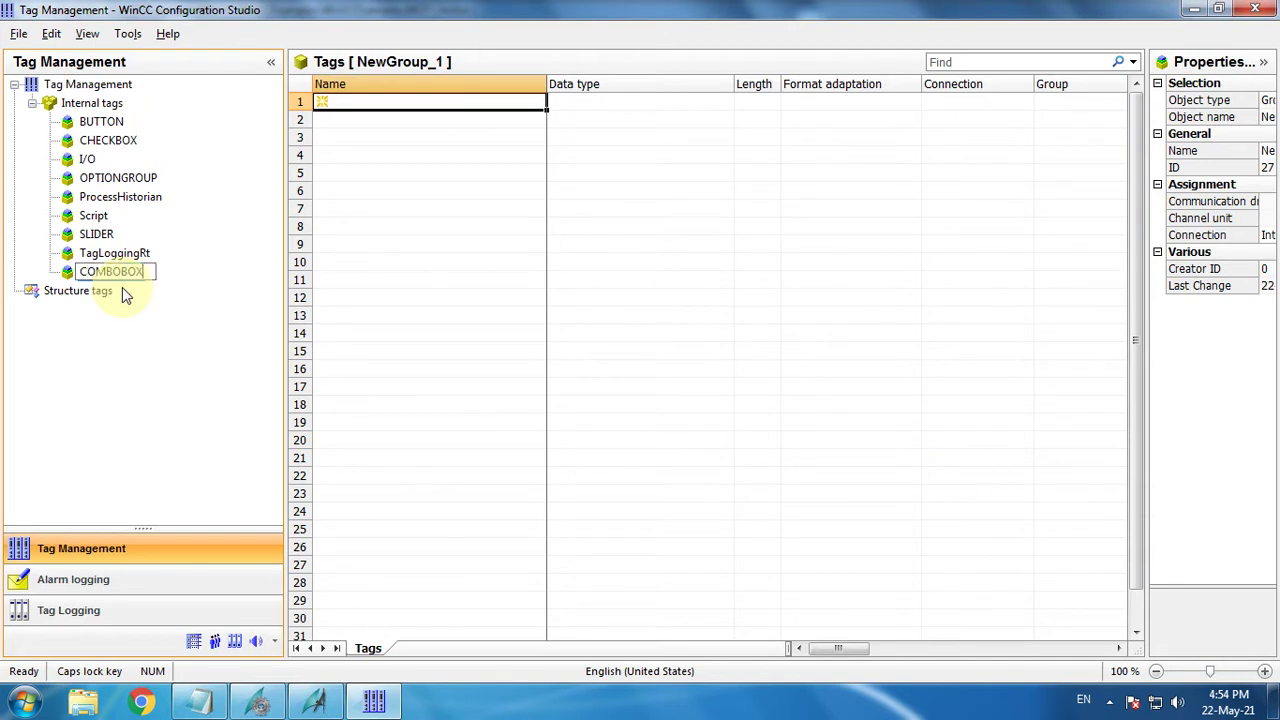
type("OMBOBOX& LISTBOX")
key("Return")
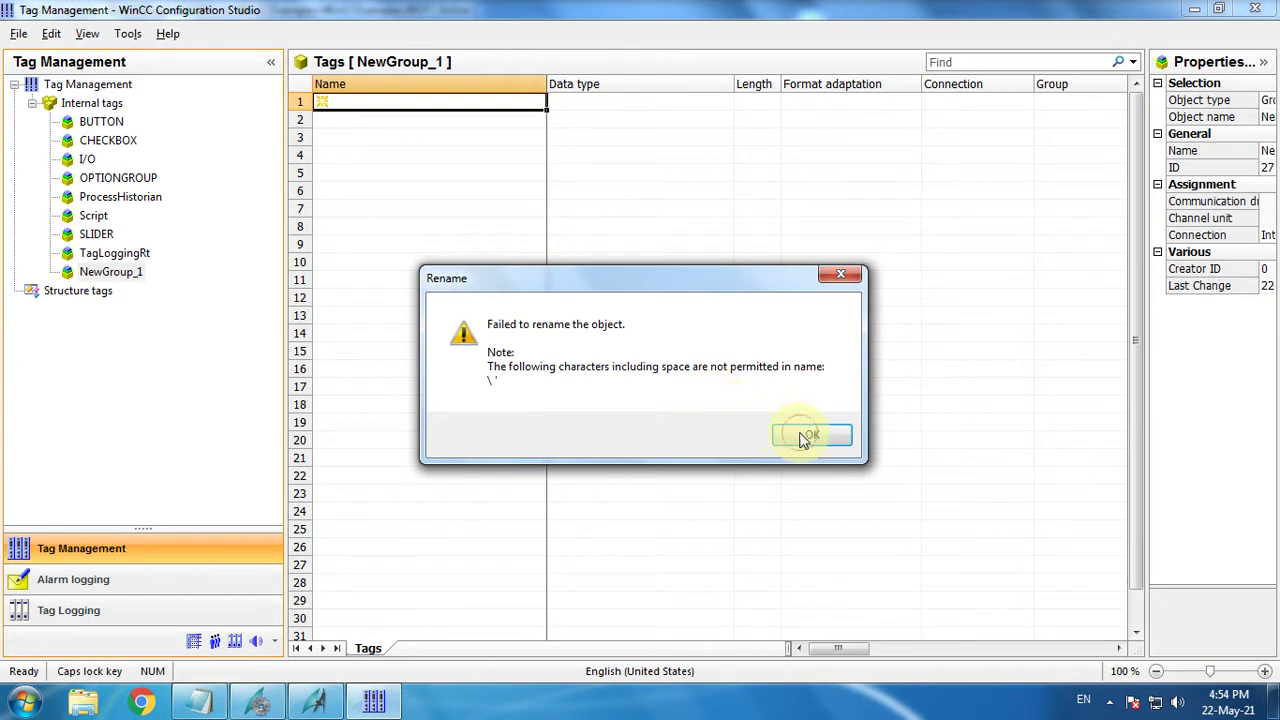
left_click(803, 440)
Rename the new internal tag group as COMBOBOX
left_click(140, 275)
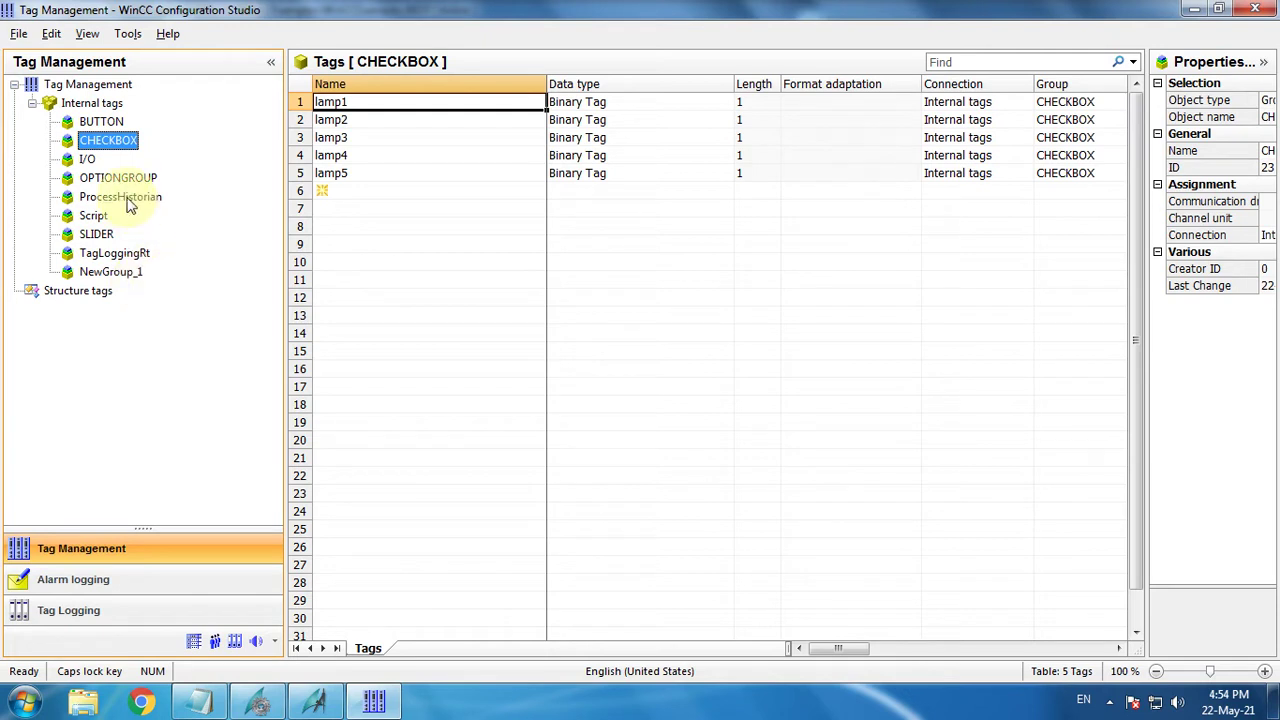
left_click(103, 273)
right_click(107, 275)
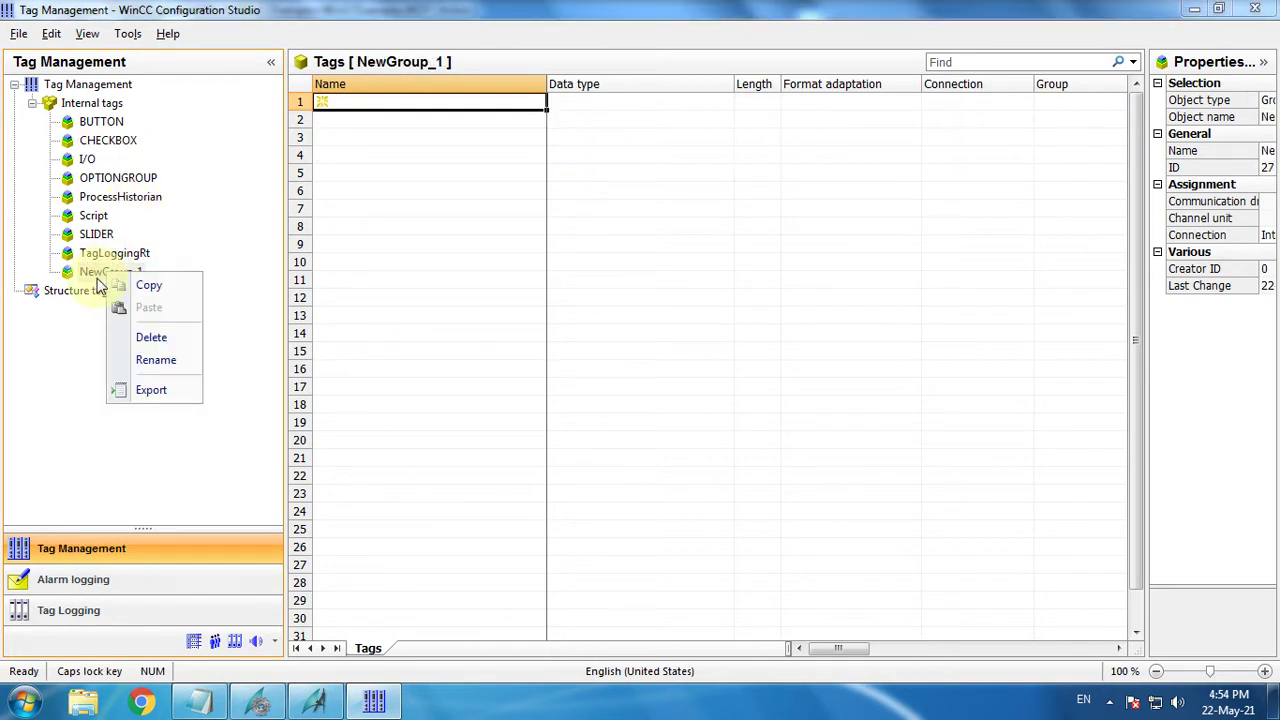
left_click(144, 360)
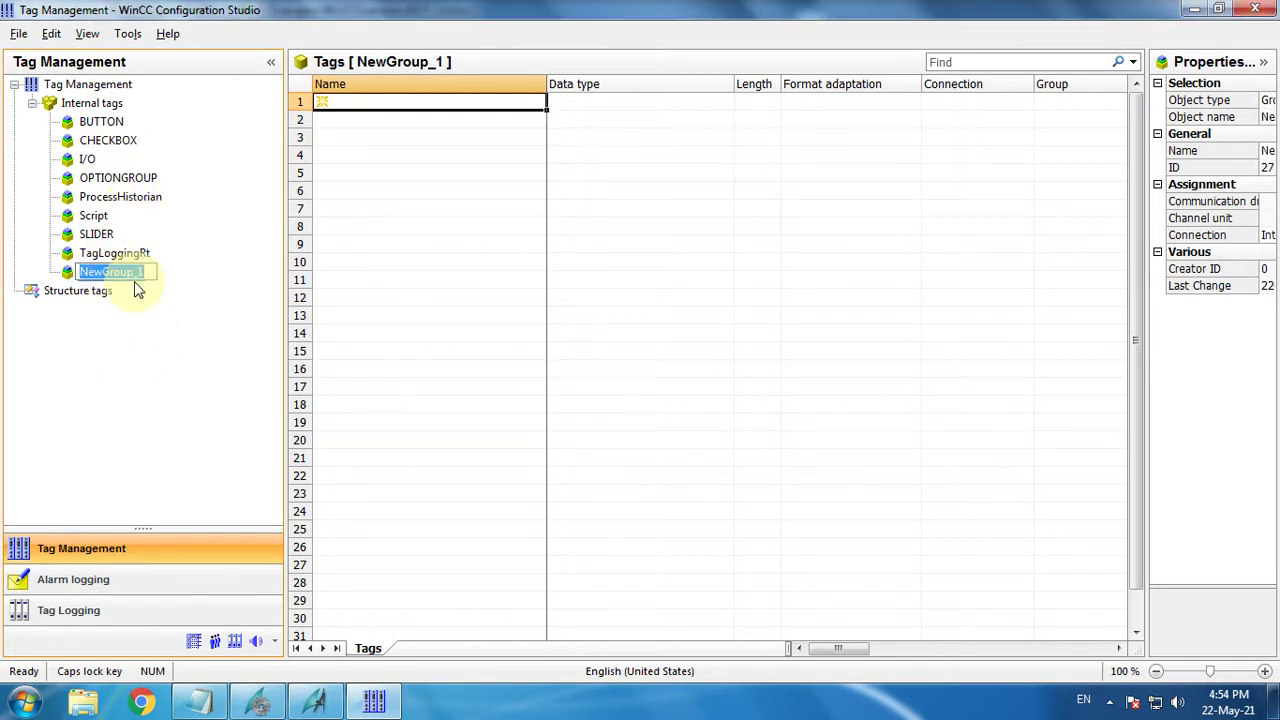
type("COMBOBO")
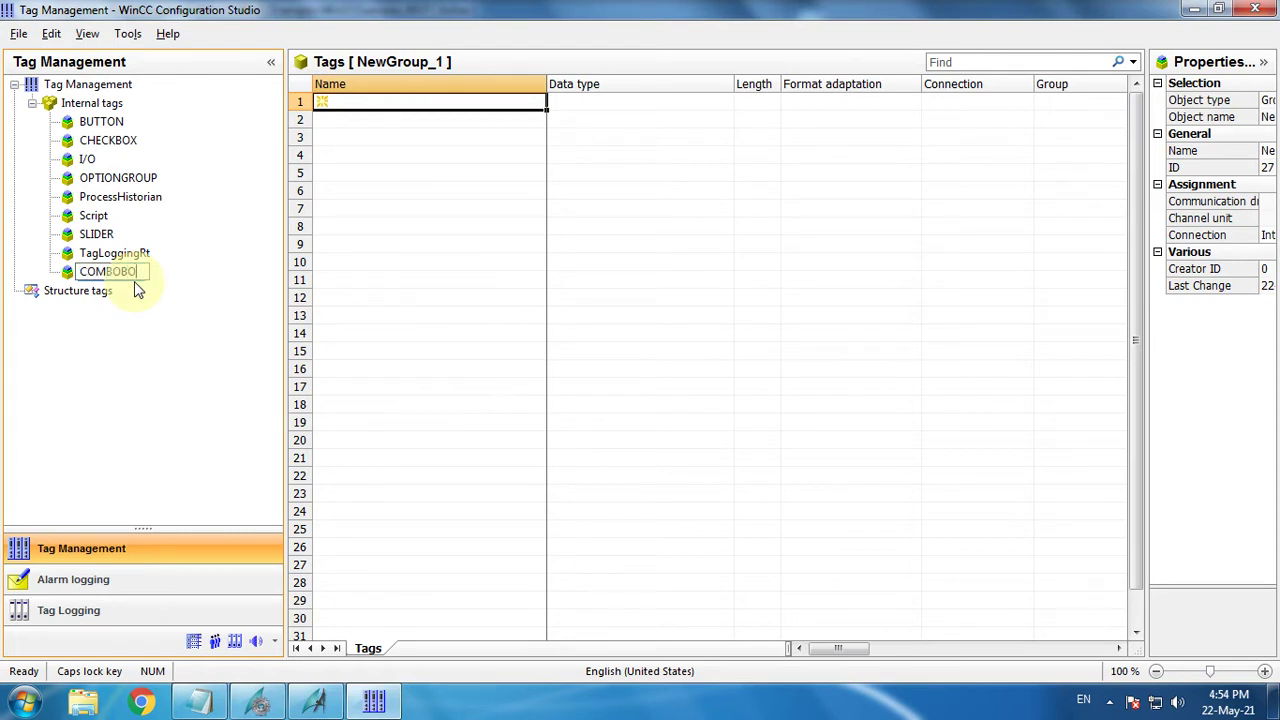
type("X")
left_click(168, 295)
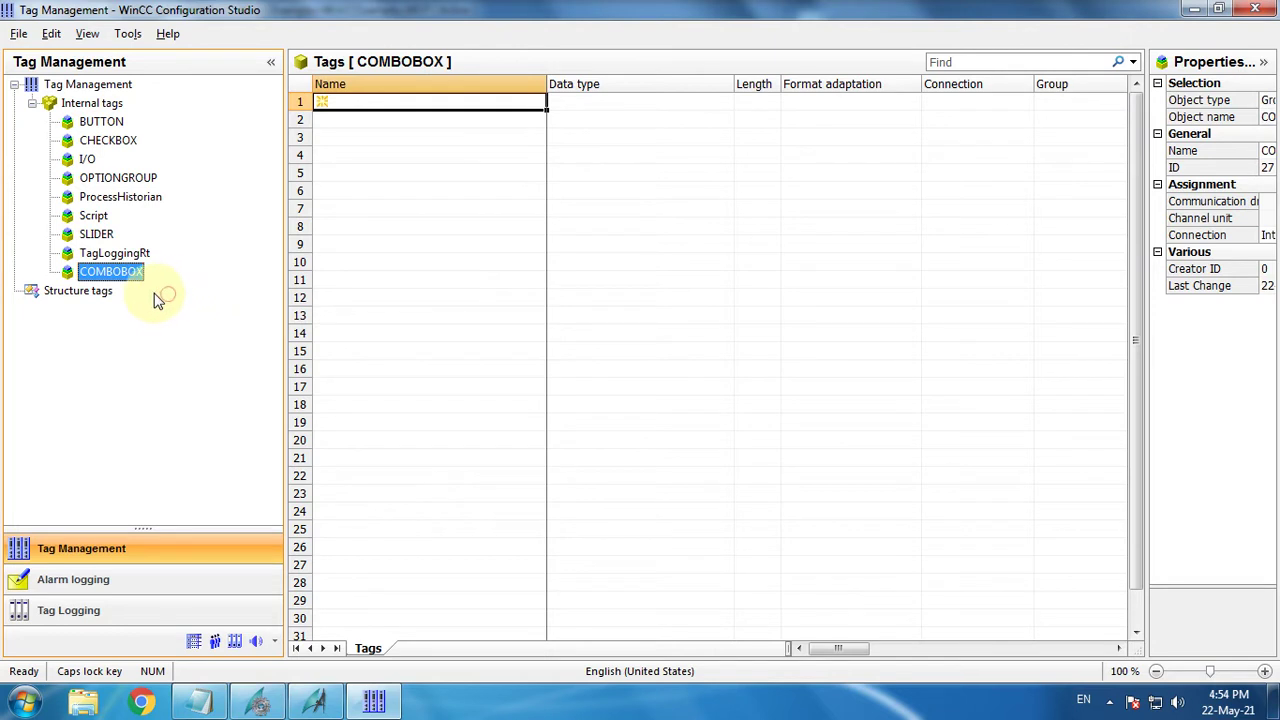
left_click(165, 292)
Add a tag named combo1 to the COMBOBOX group and set its data type to Binary Tag
left_click(400, 106)
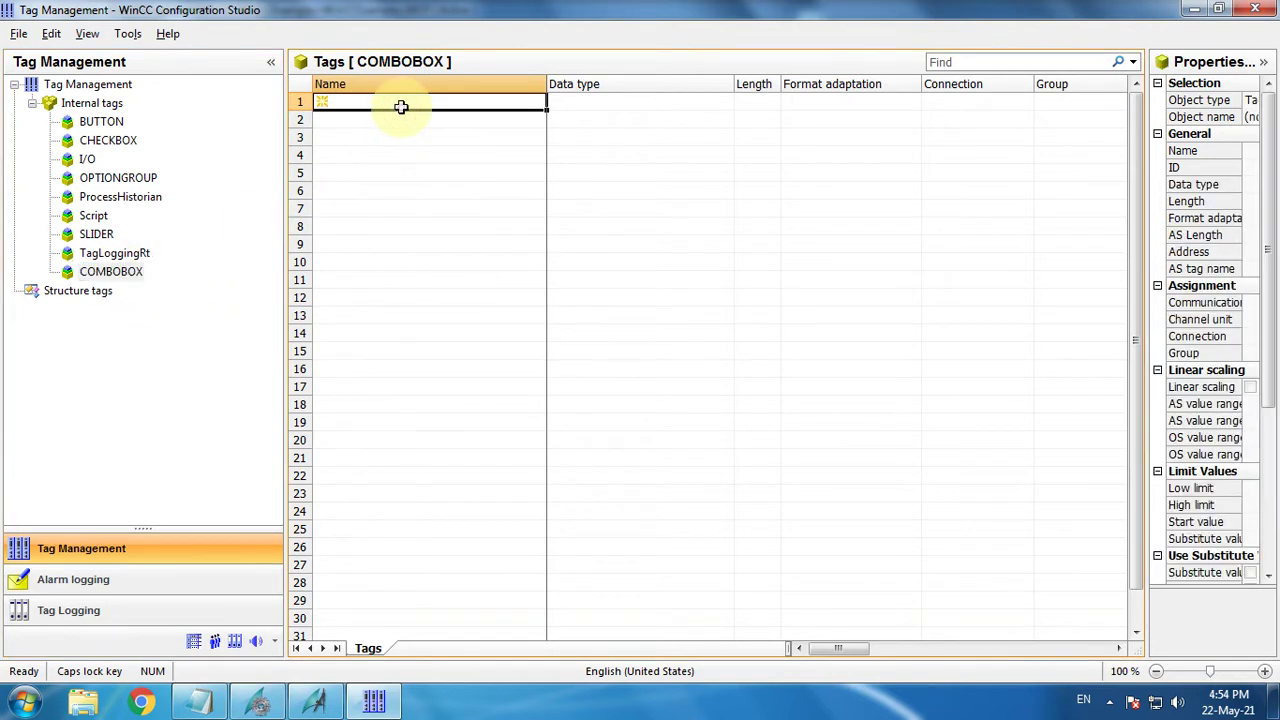
key("Caps_Lock")
type("combo1")
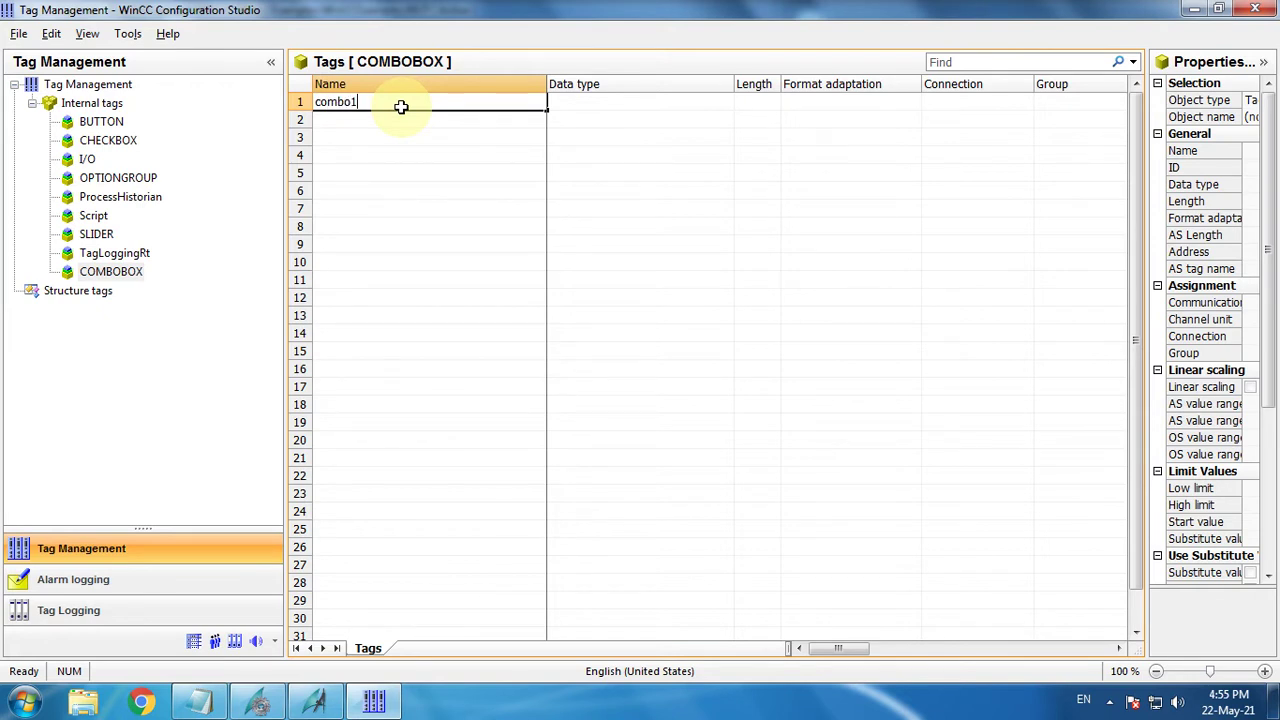
key("Return")
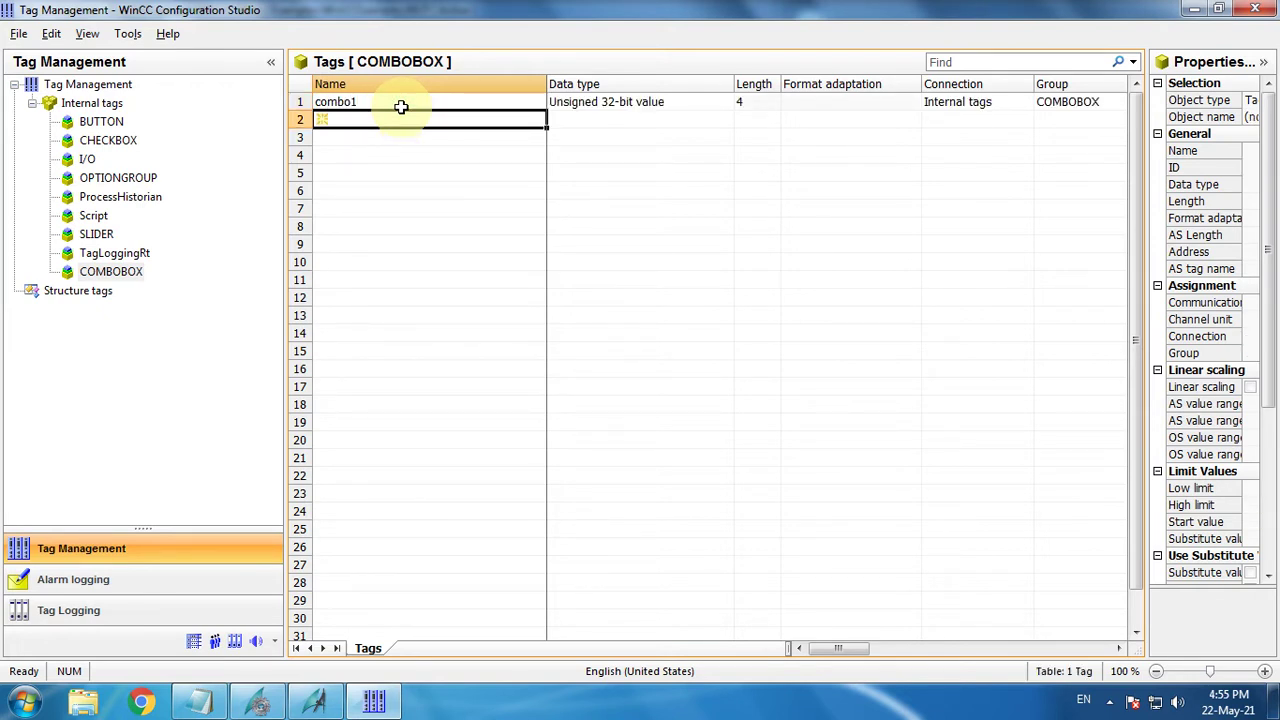
left_click(716, 103)
left_click(740, 104)
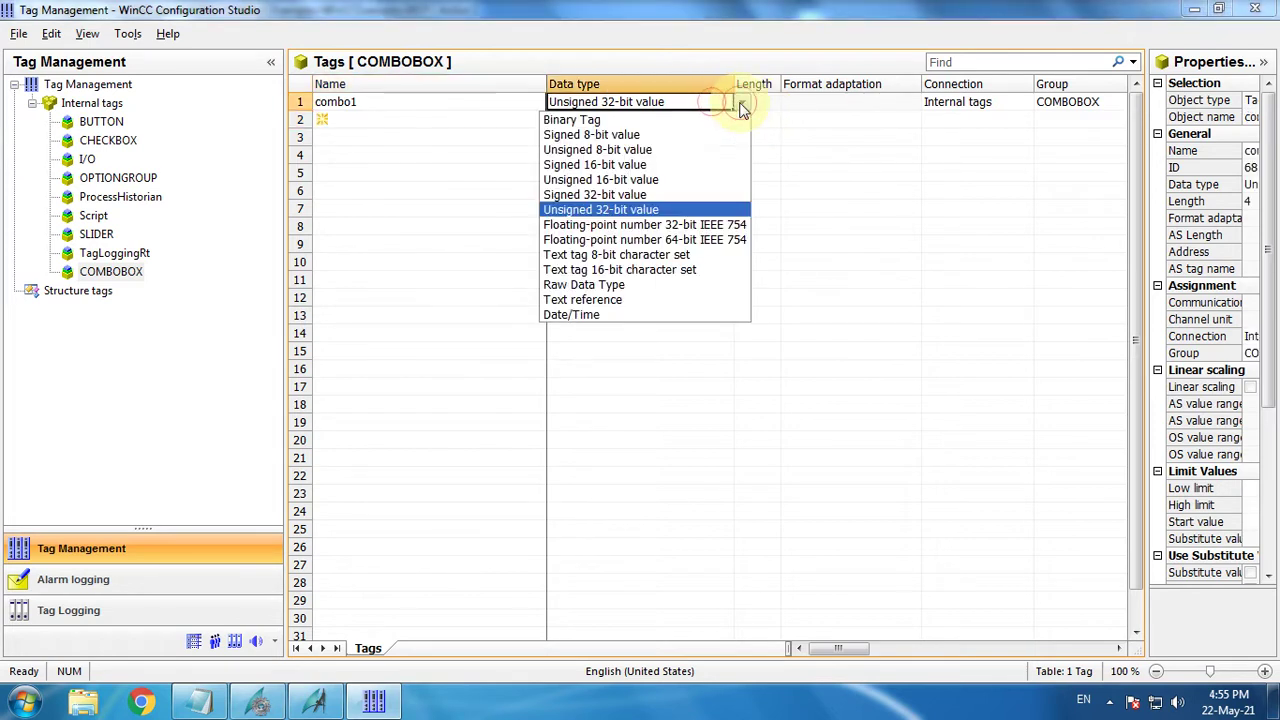
left_click(674, 120)
Add the tags combo2, combo3, combo4 and combo5 to the COMBOBOX group
left_click(486, 118)
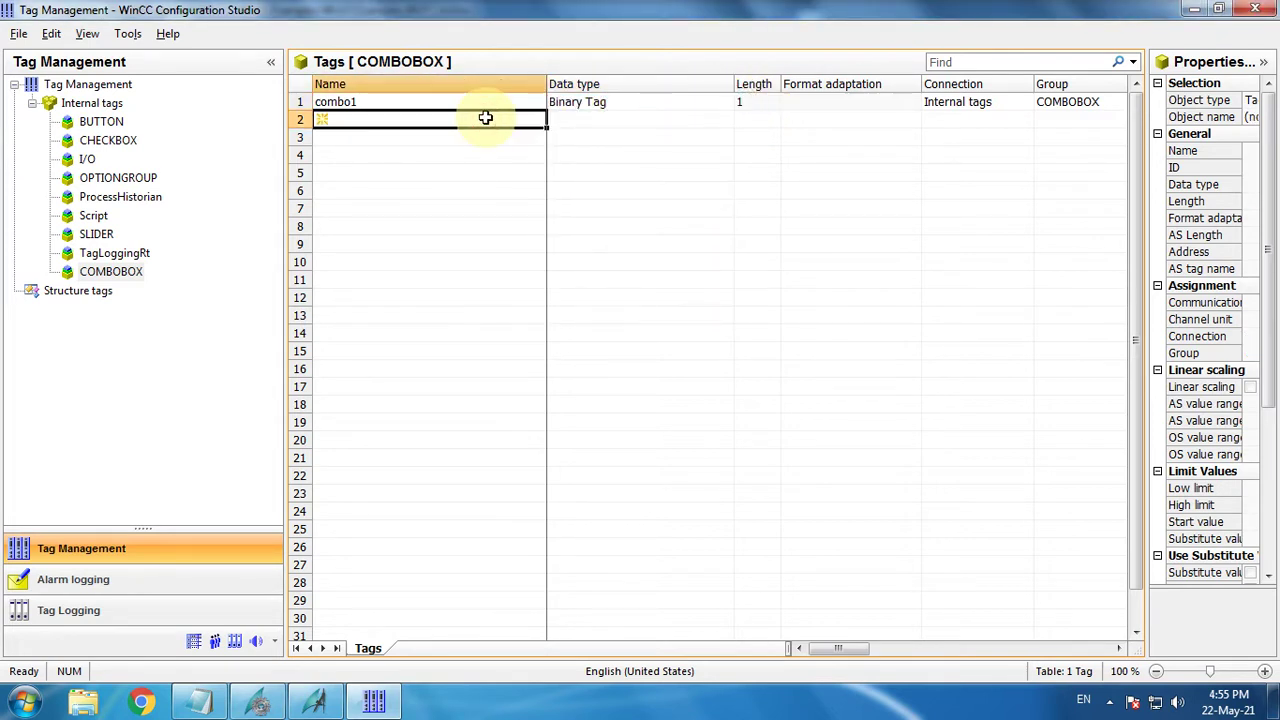
type("combo2")
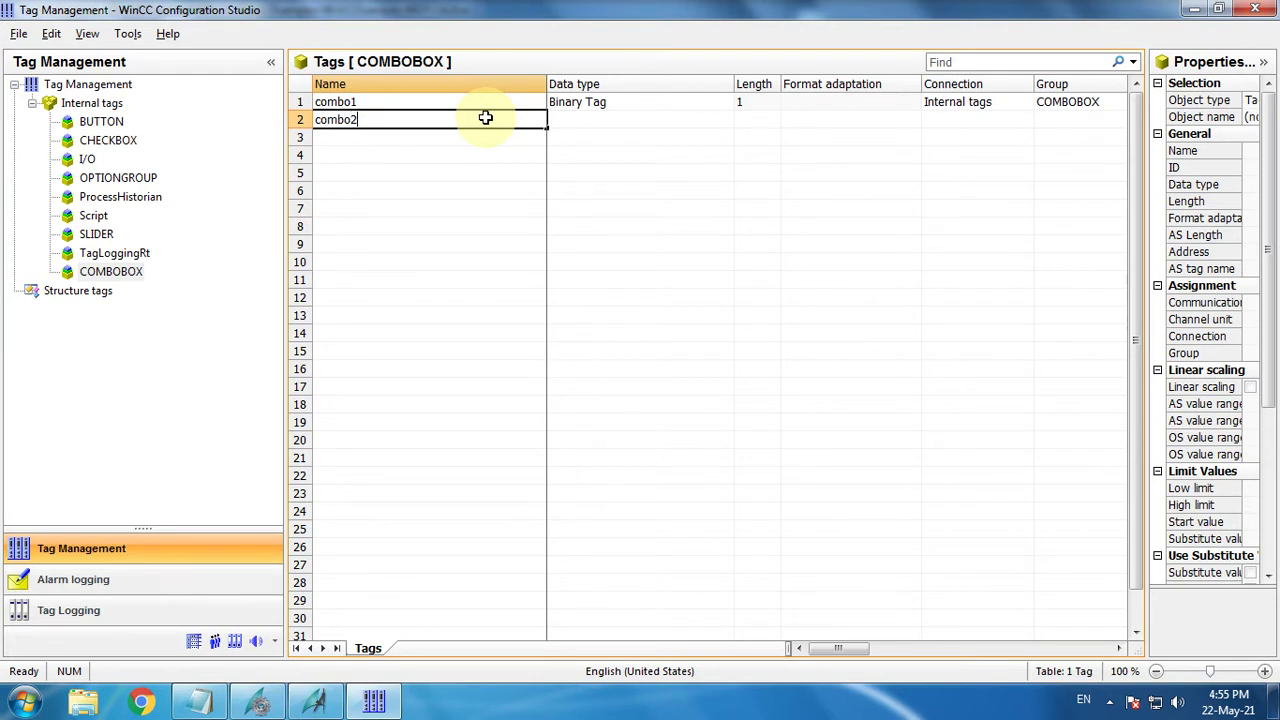
key("Return")
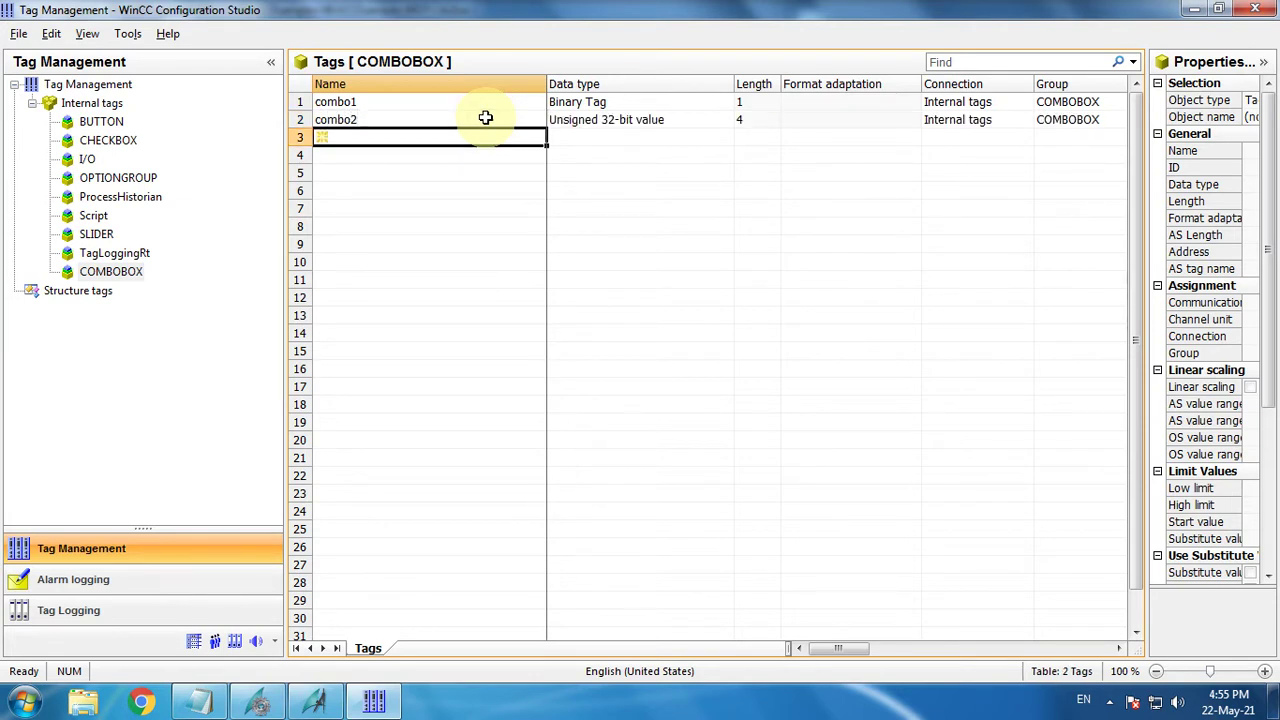
type("combo3")
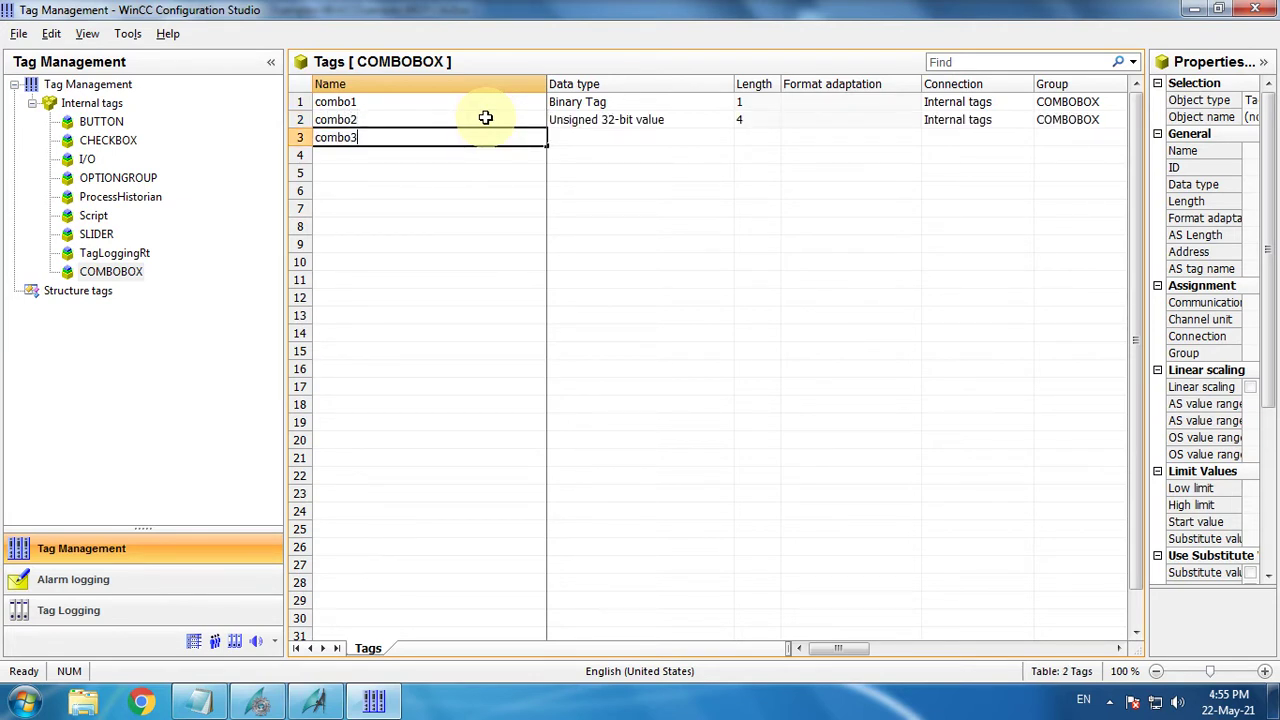
key("Return")
type("com")
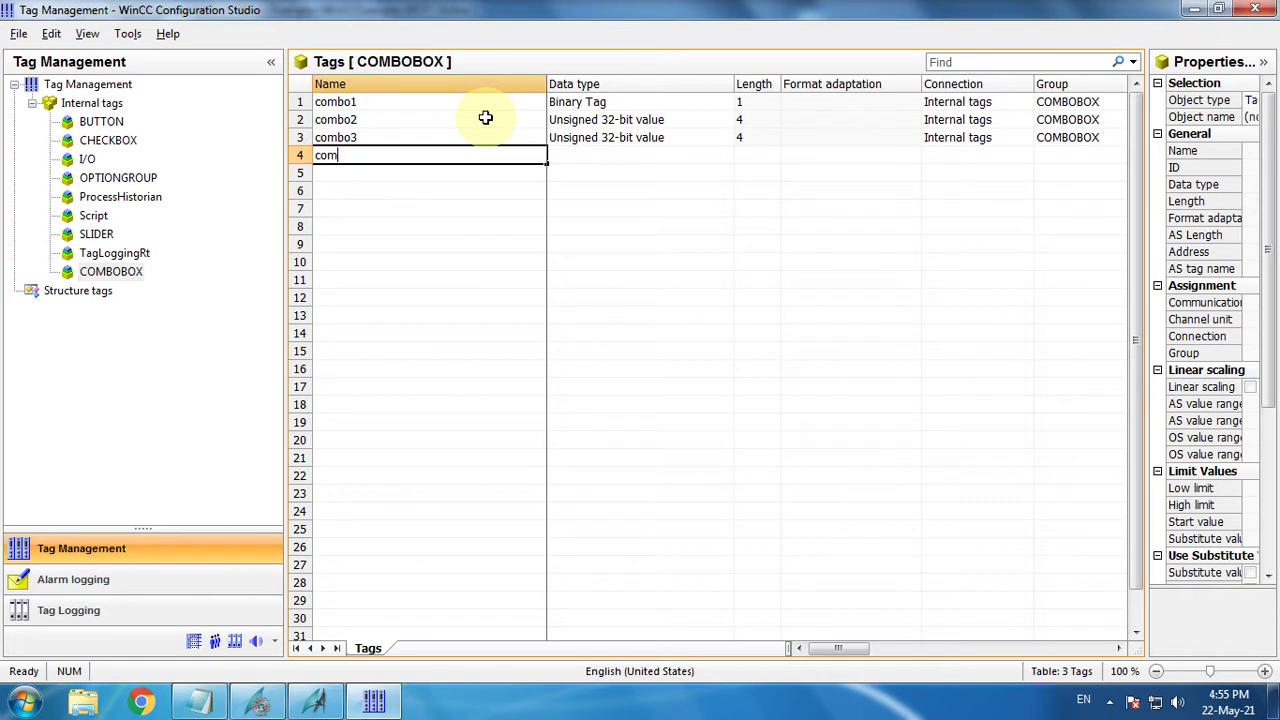
type("bo4")
key("Return")
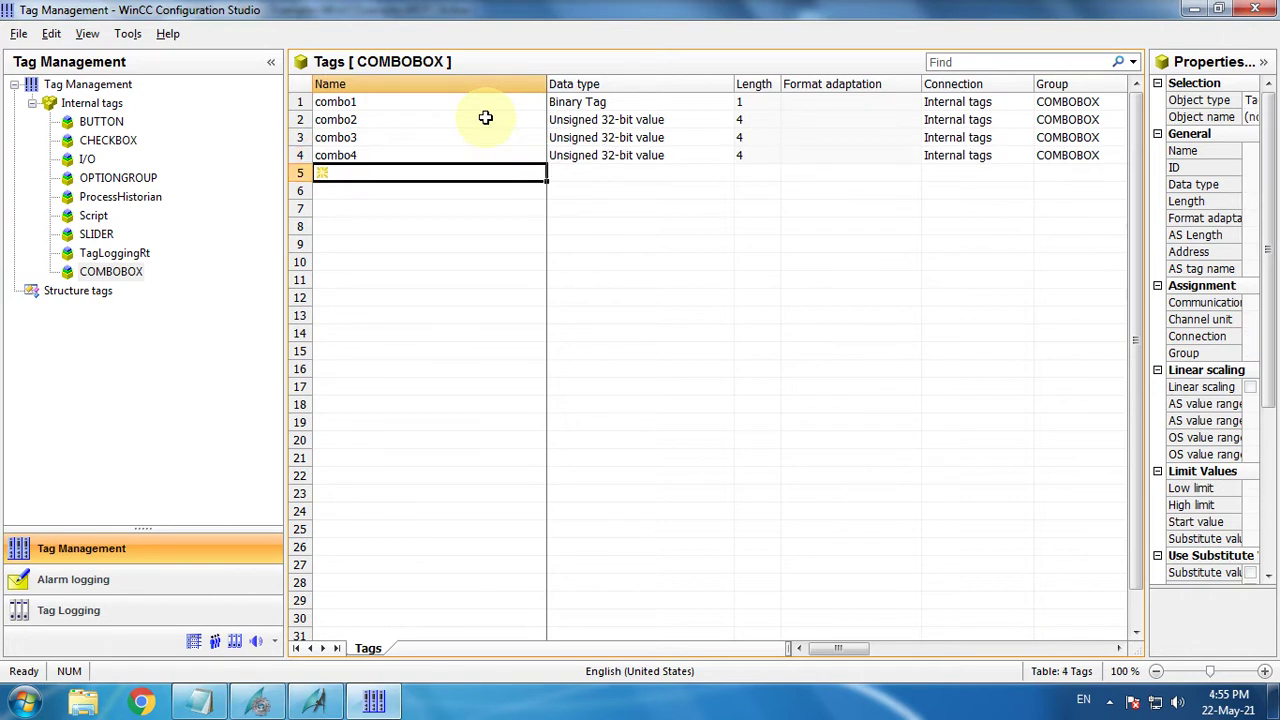
type("combo")
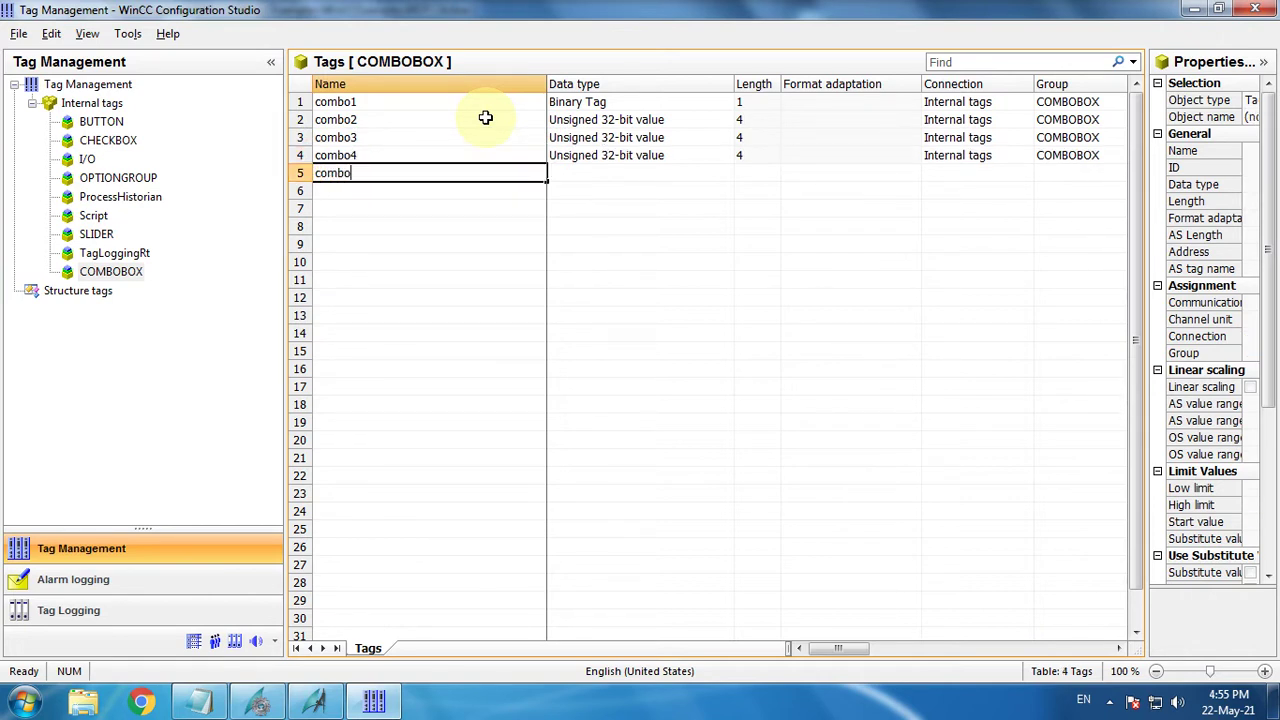
type("5")
key("Return")
Add the tags list1, list2, list3, list4 and list5 to the COMBOBOX group
type("list1")
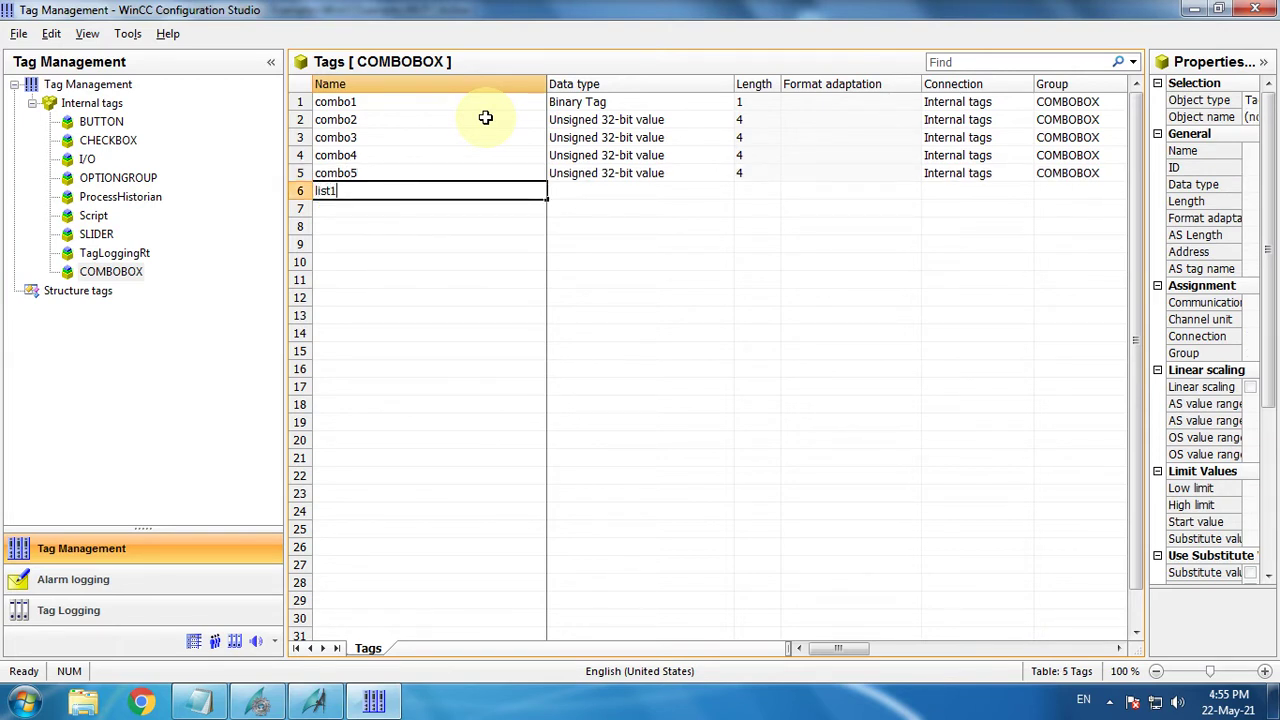
key("Return")
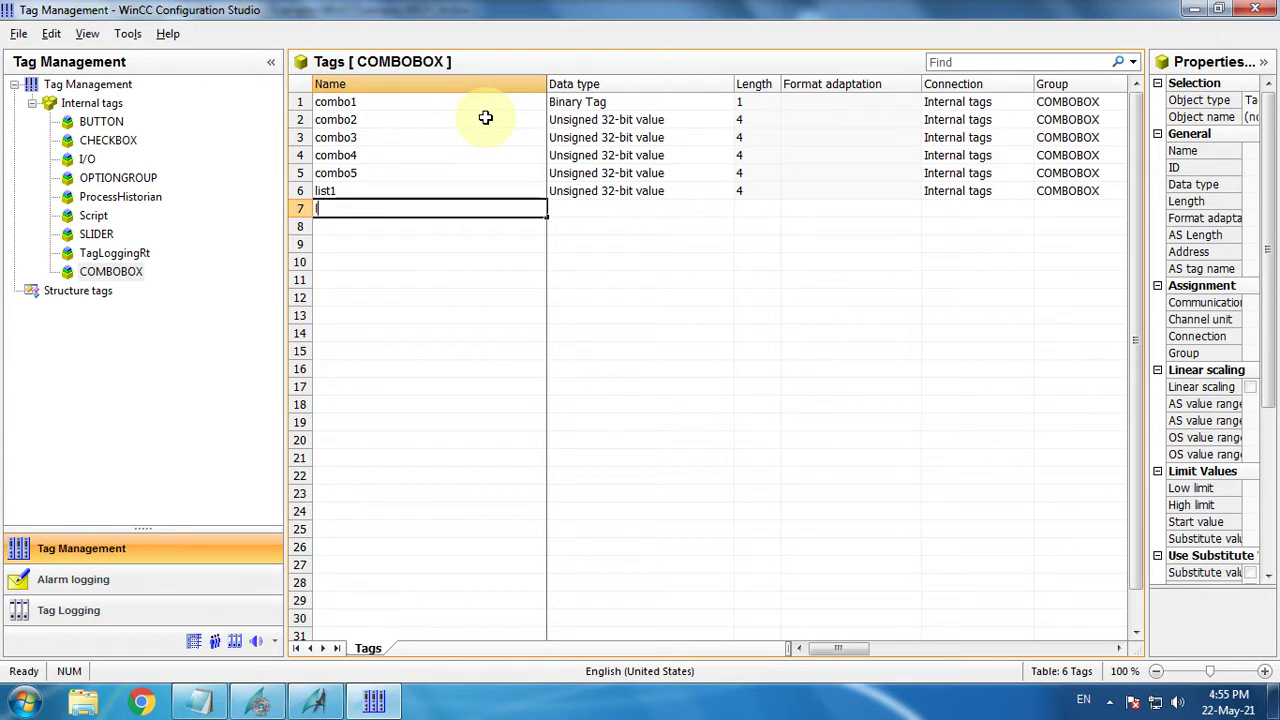
type("list2")
key("Return")
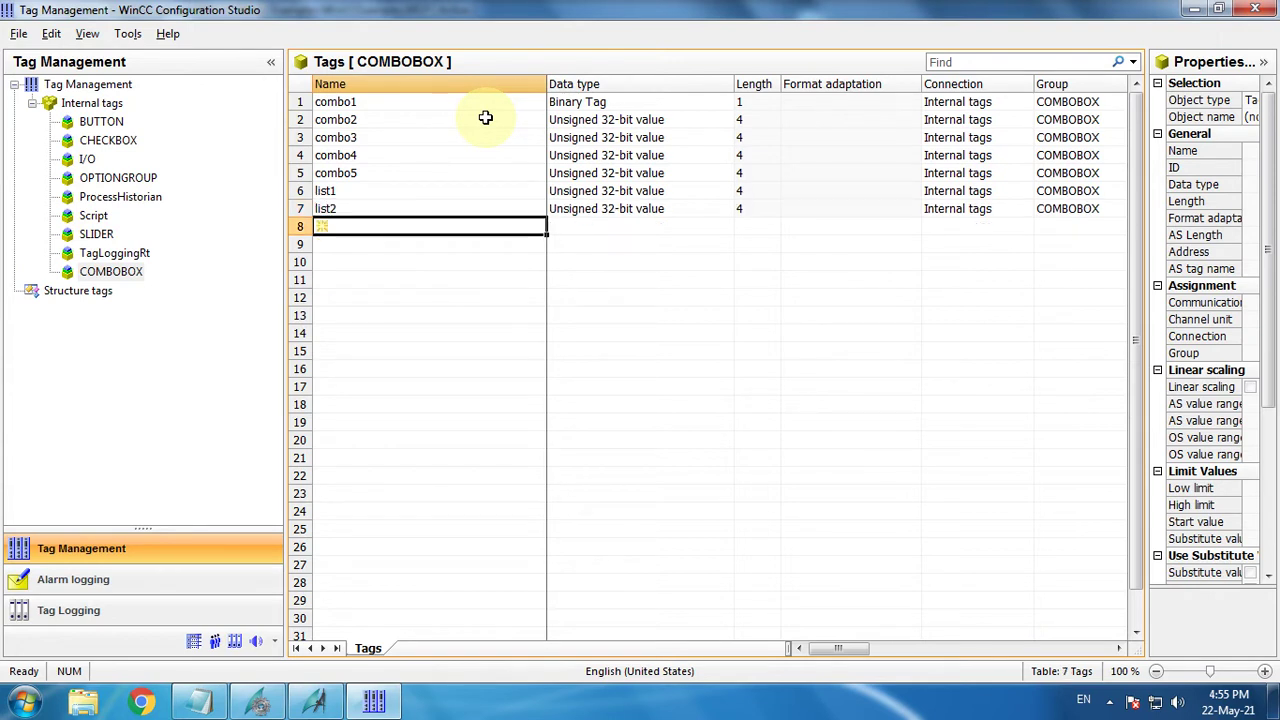
left_click(365, 210)
left_click(358, 228)
type("l")
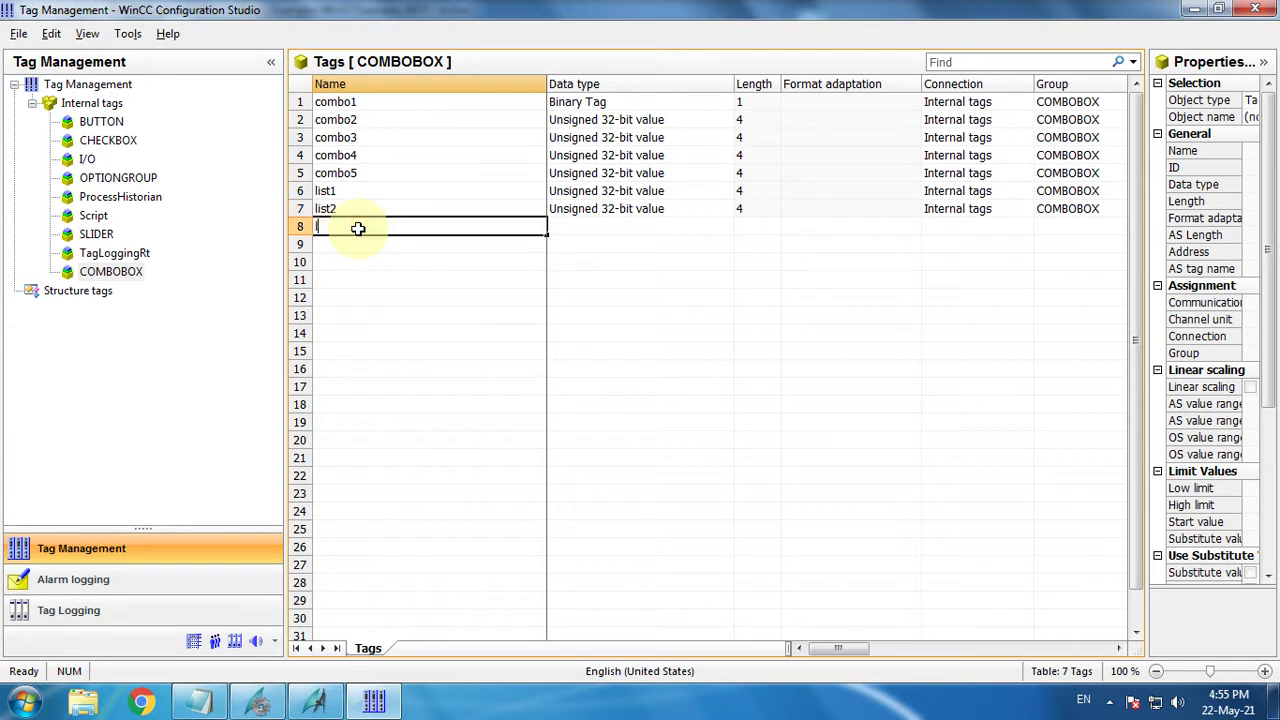
type("ist3")
key("Return")
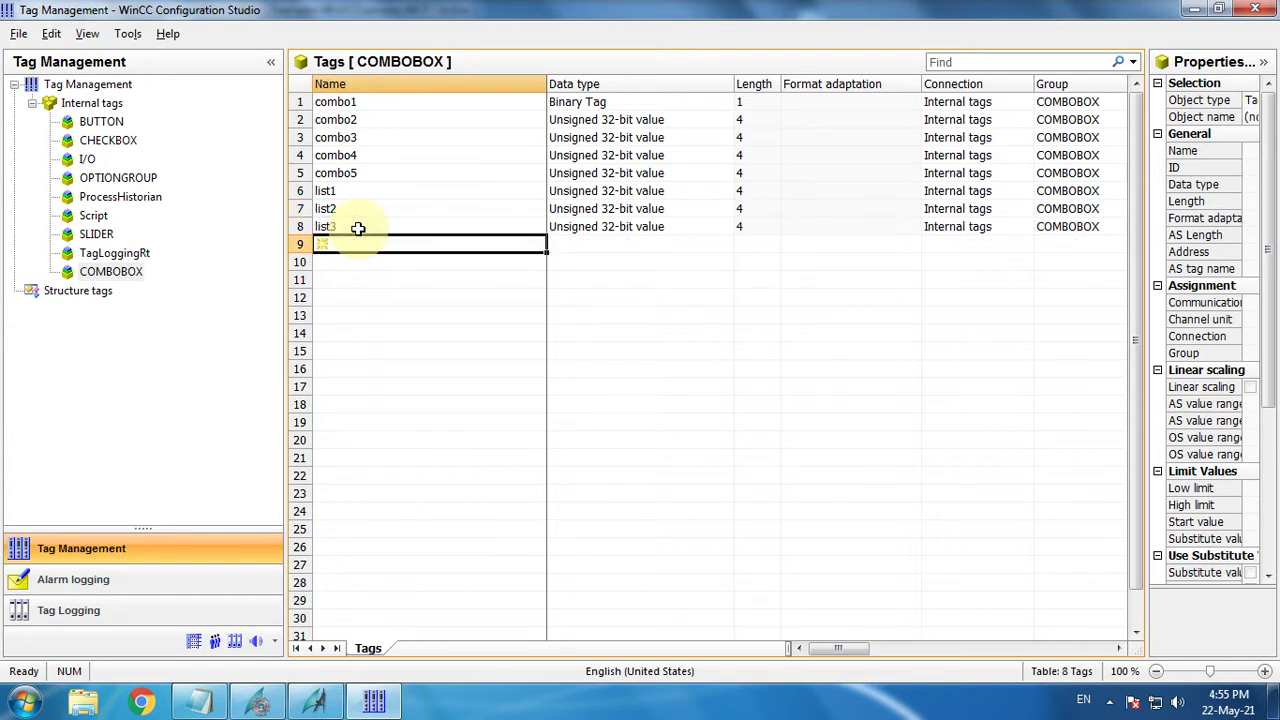
type("list4")
key("Return")
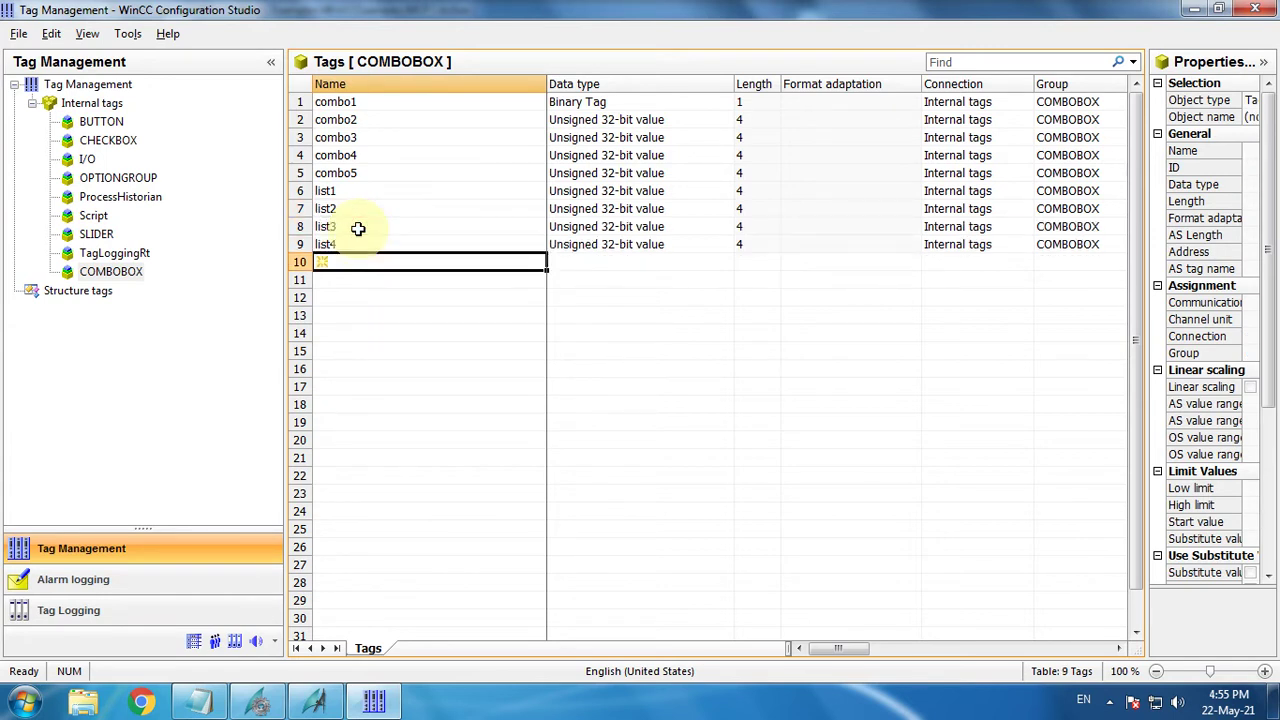
type("l")
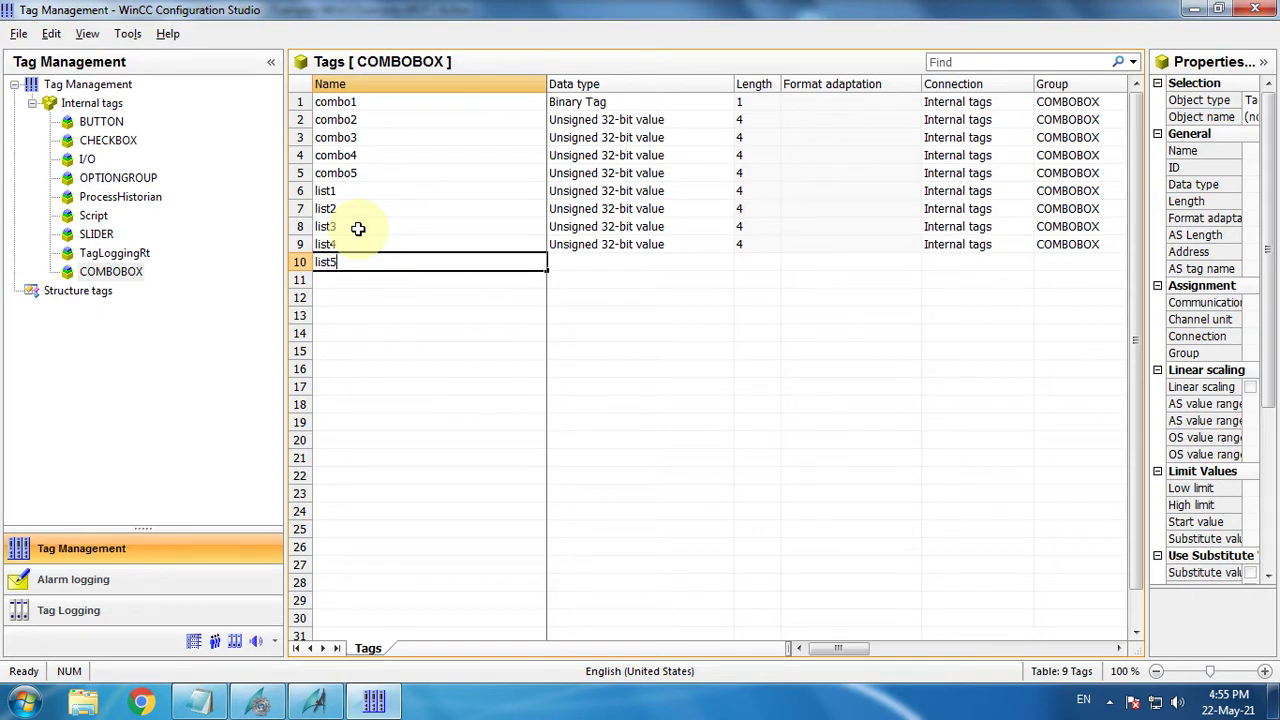
type("ist5")
key("Return")
Set the data type of the tags combo2 through combo5 to Binary Tag
left_click(660, 120)
left_click(743, 120)
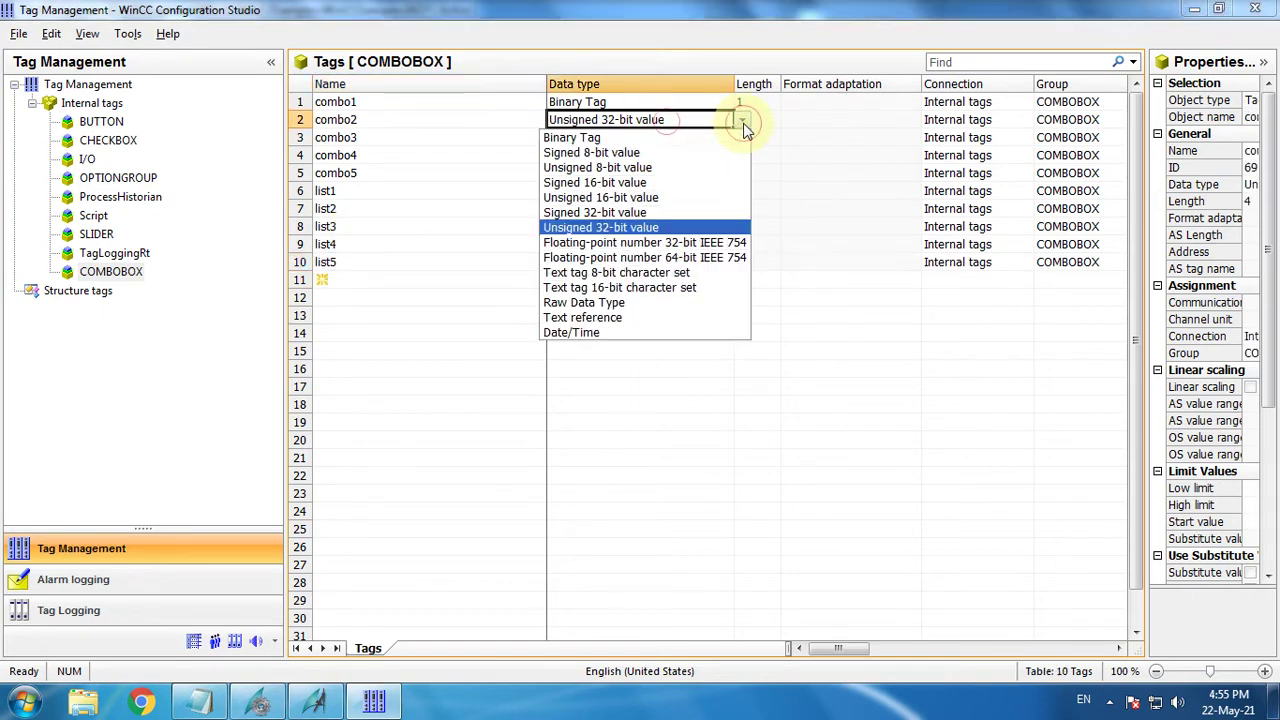
left_click(684, 138)
left_click(740, 140)
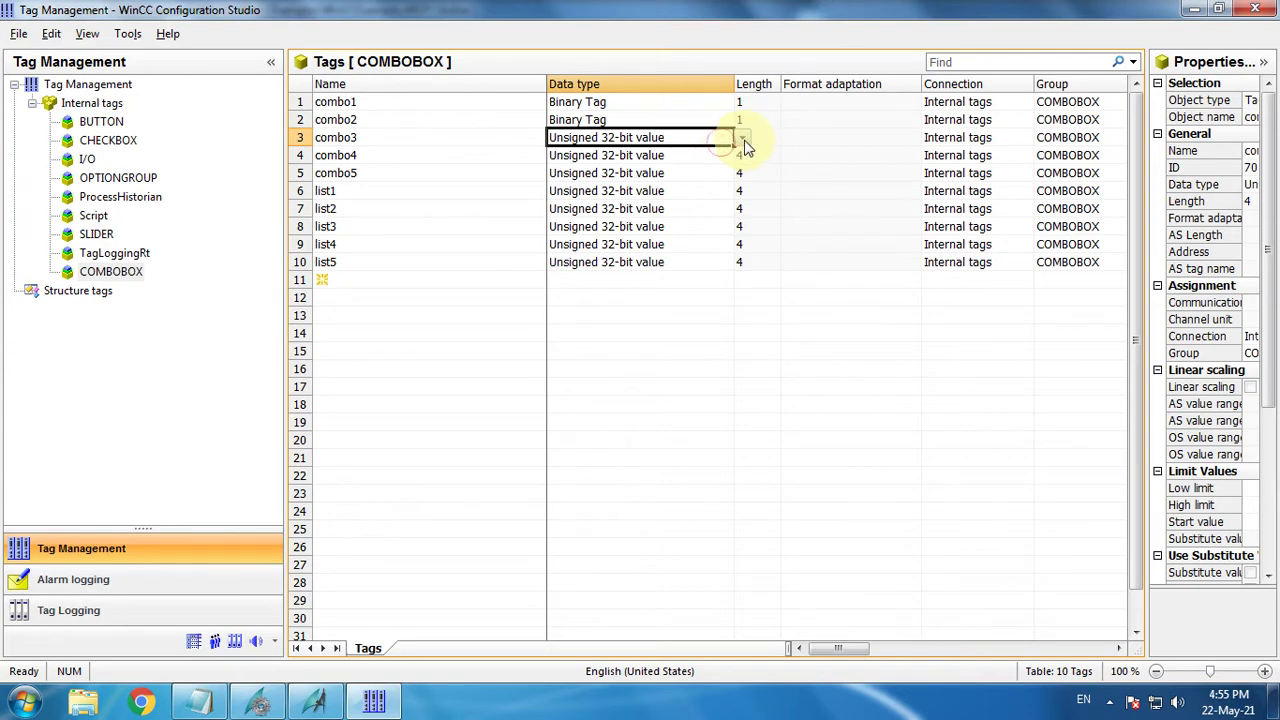
left_click(744, 146)
left_click(684, 157)
left_click(690, 157)
left_click(708, 160)
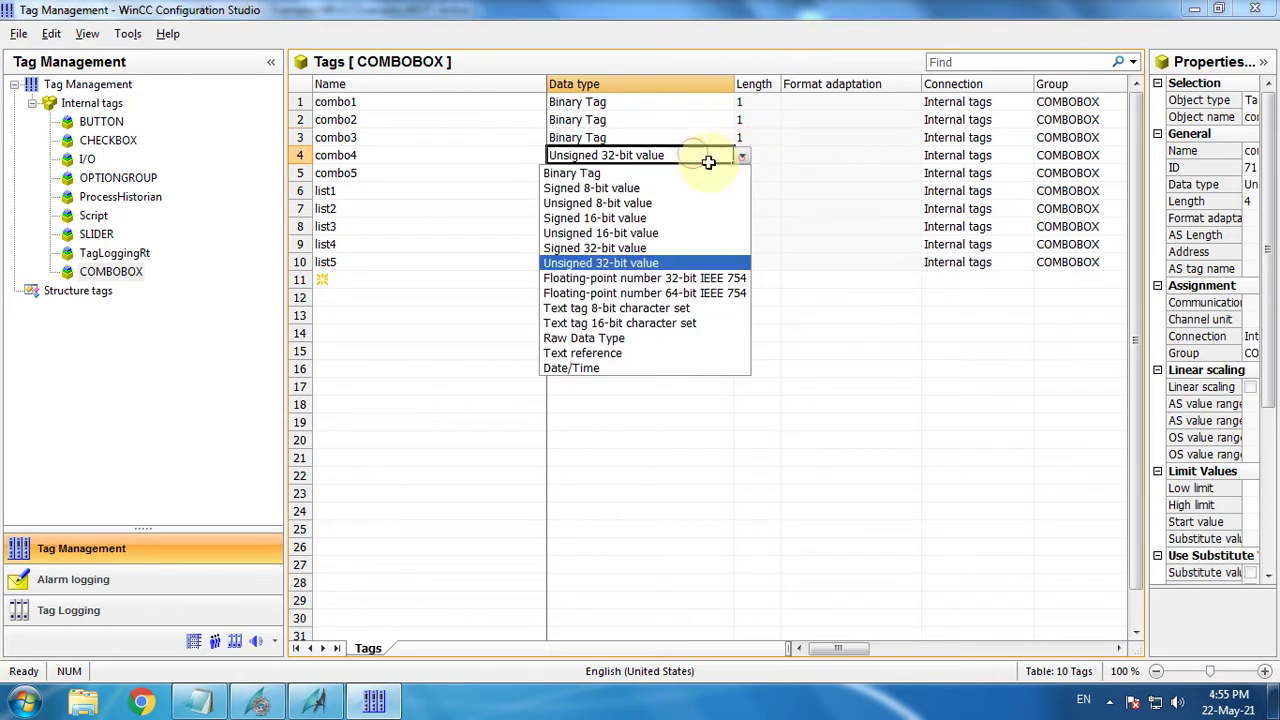
left_click(671, 175)
left_click(714, 173)
left_click(742, 173)
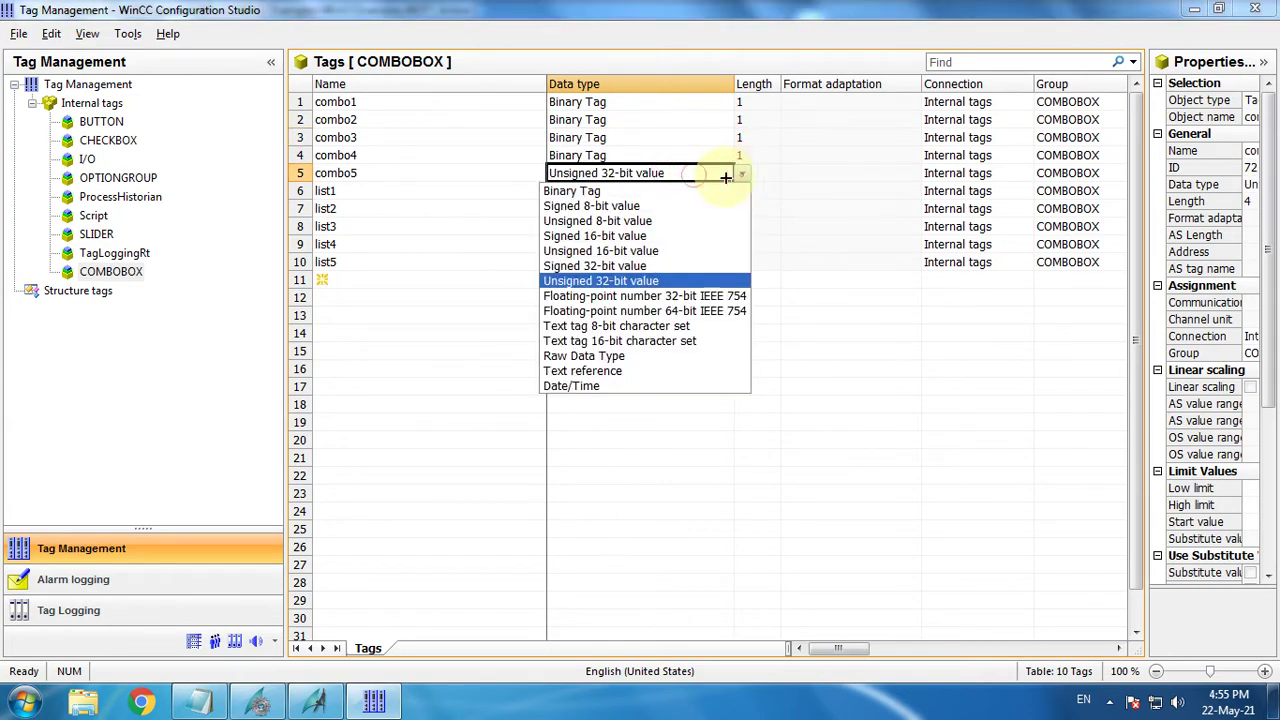
left_click(666, 191)
Set the data type of the tags list1 through list5 to Binary Tag
left_click(720, 191)
left_click(742, 191)
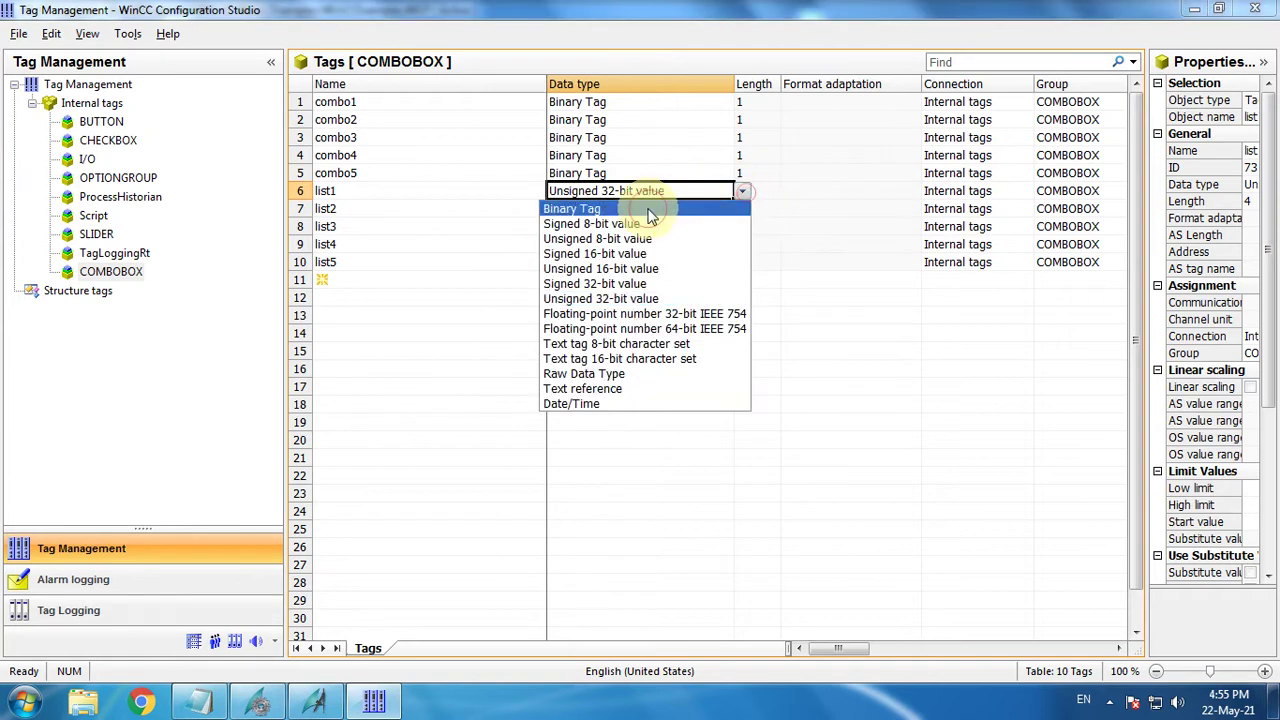
left_click(650, 210)
left_click(651, 209)
left_click(720, 209)
left_click(742, 209)
left_click(680, 226)
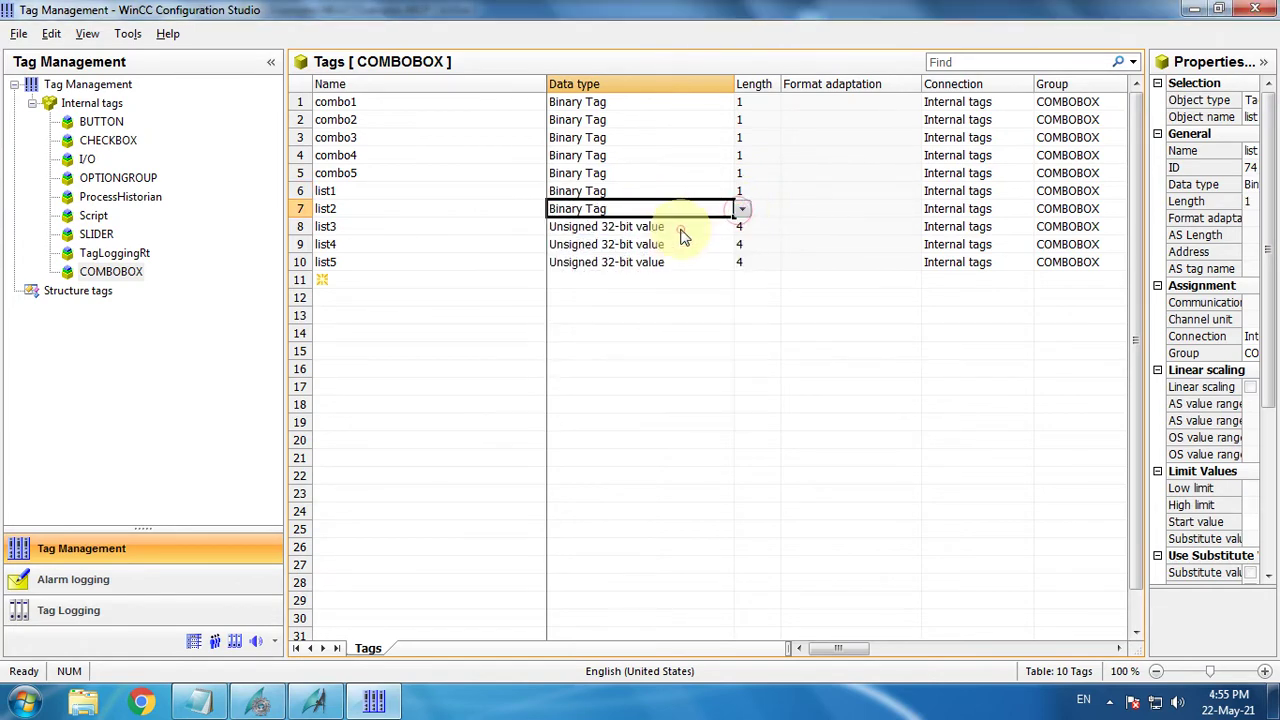
left_click(690, 227)
left_click(742, 226)
left_click(650, 241)
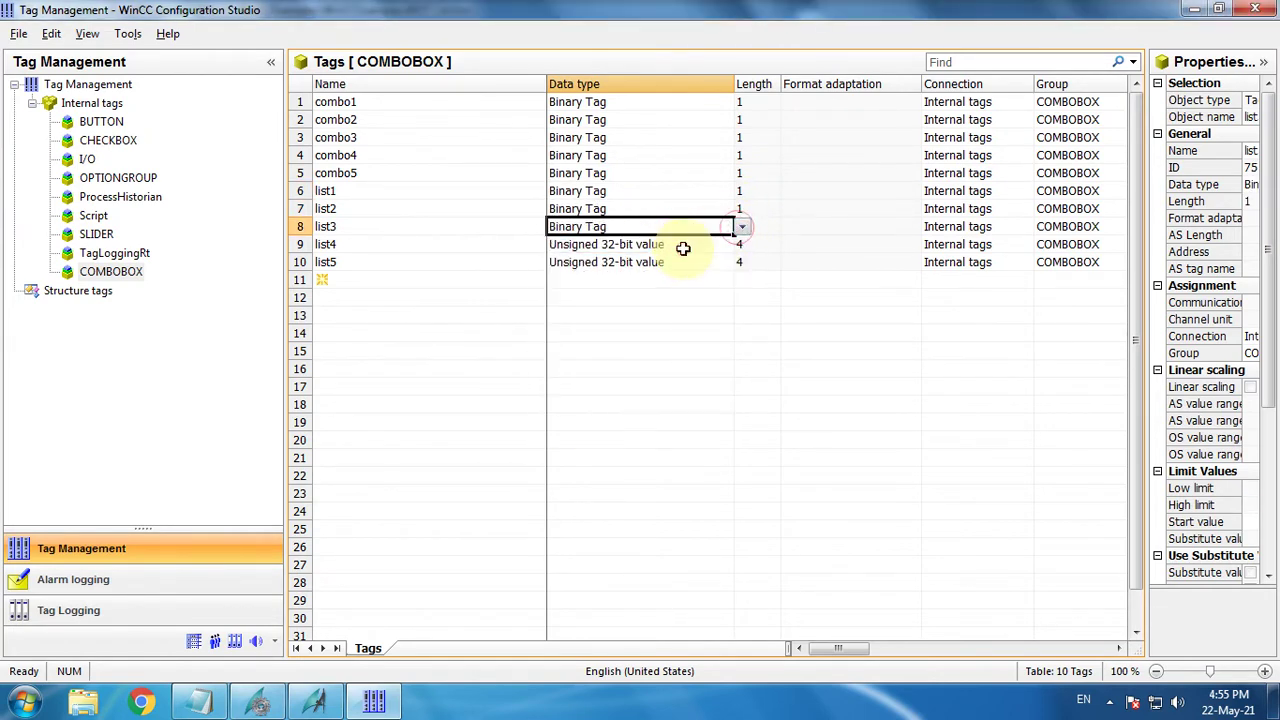
left_click(683, 245)
left_click(742, 244)
left_click(672, 262)
left_click(688, 262)
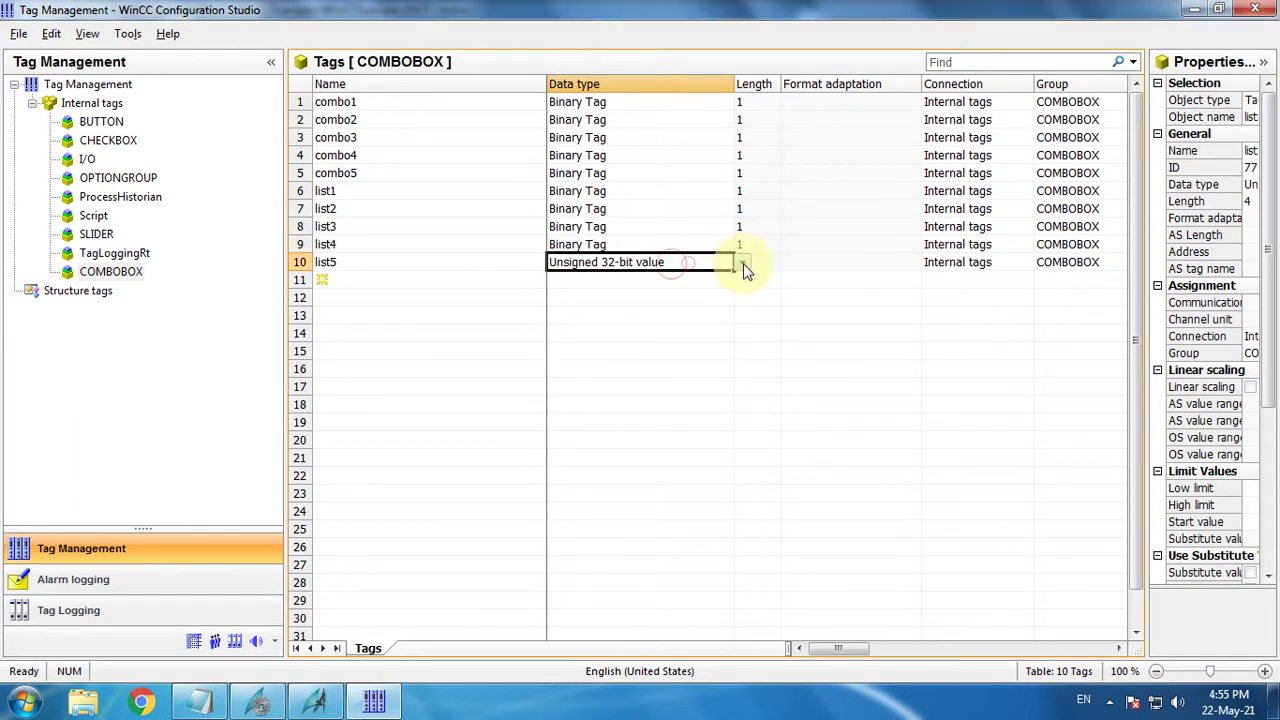
left_click(743, 263)
left_click(740, 281)
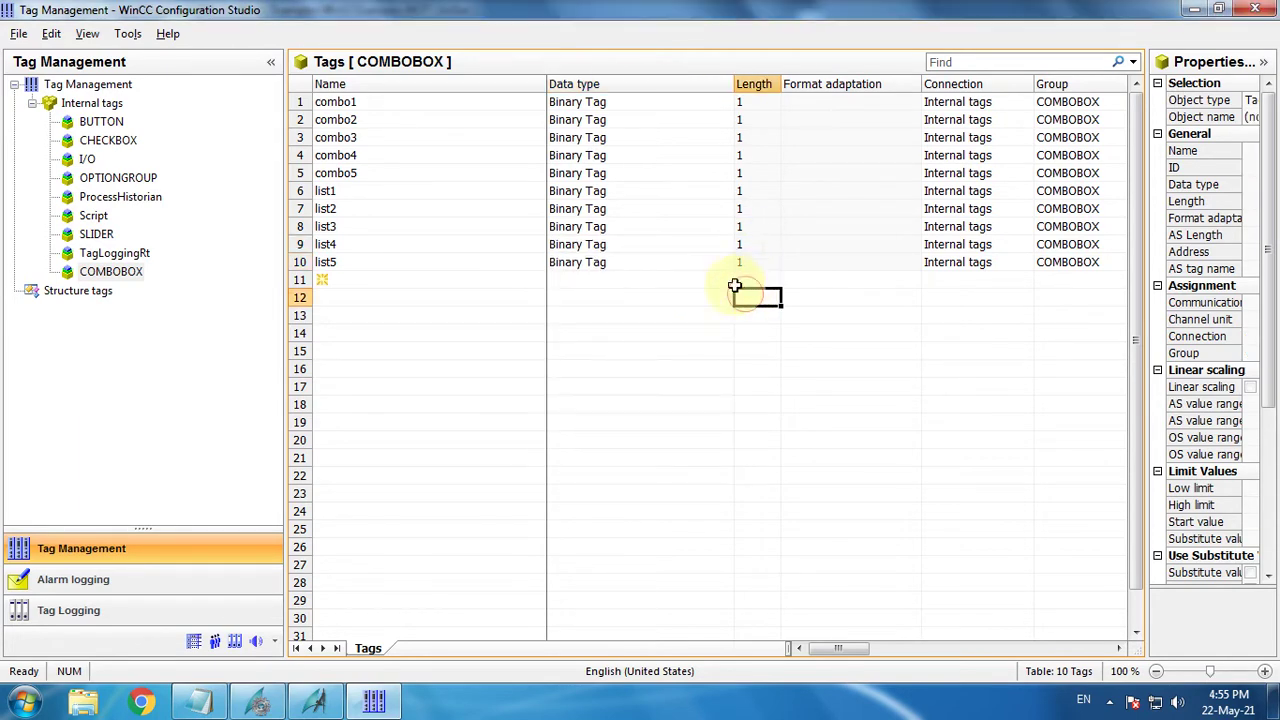
Close WinCC Configuration Studio and switch to the COMBOBOX & LISTBOX picture in Graphics Designer
scroll(484, 439, "down", 4)
scroll(484, 439, "up", 4)
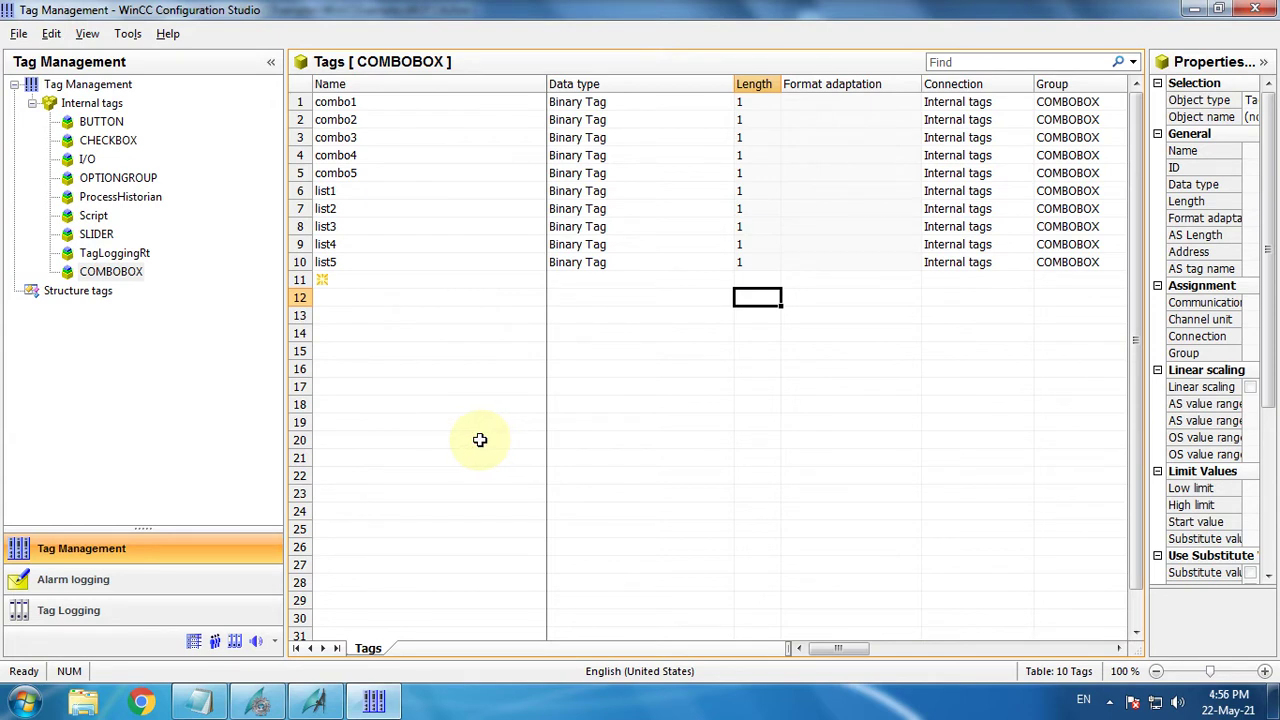
left_click(1255, 9)
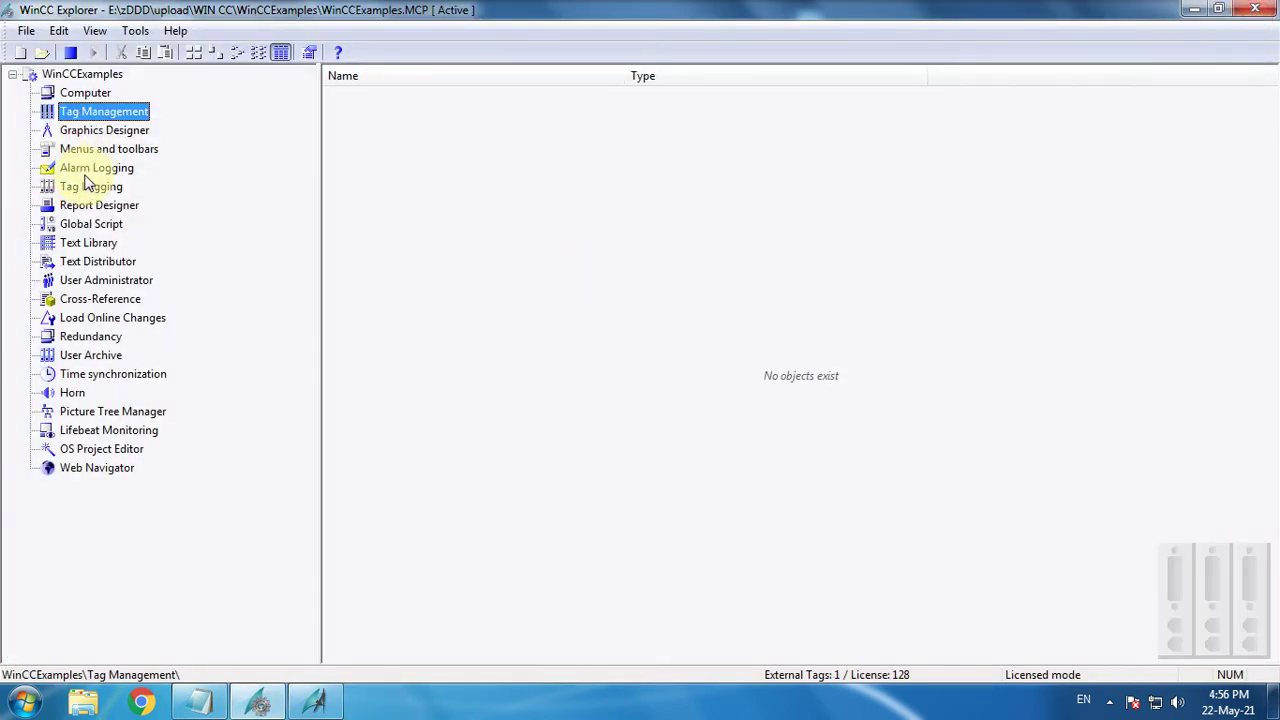
left_click(100, 132)
left_click(325, 702)
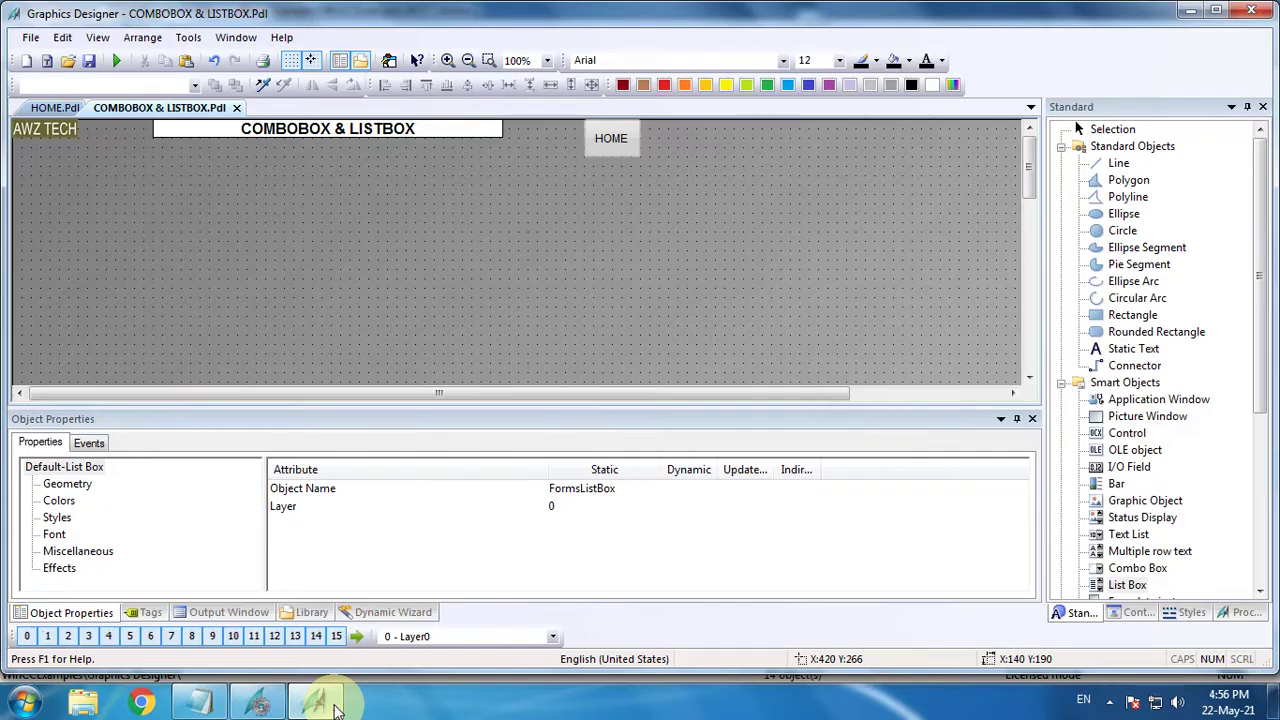
left_click(451, 299)
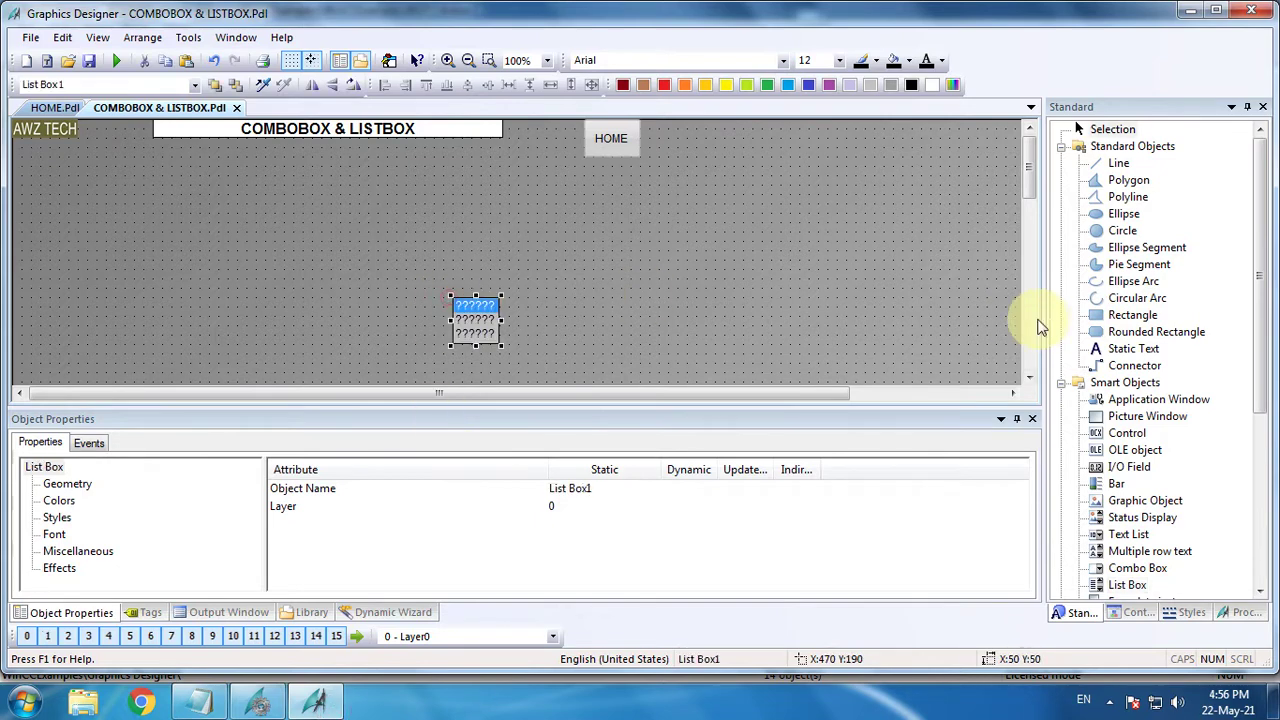
left_click(840, 290)
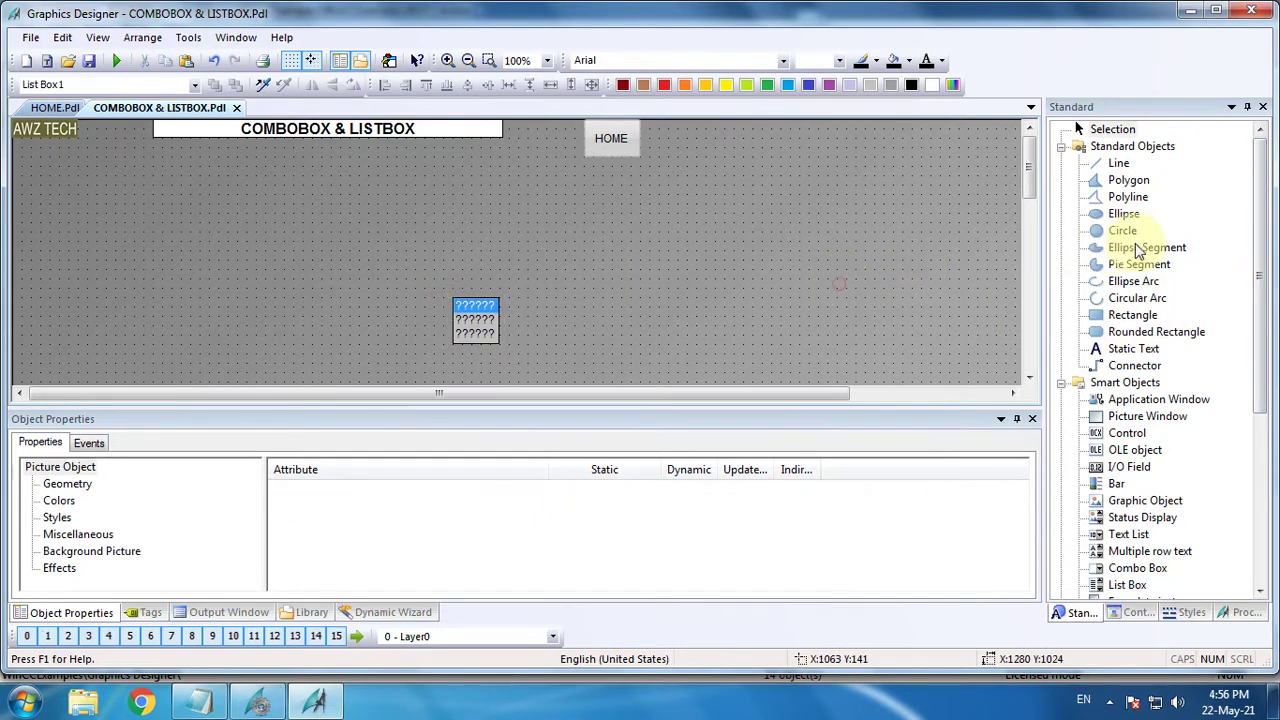
left_click(477, 340)
key("Delete")
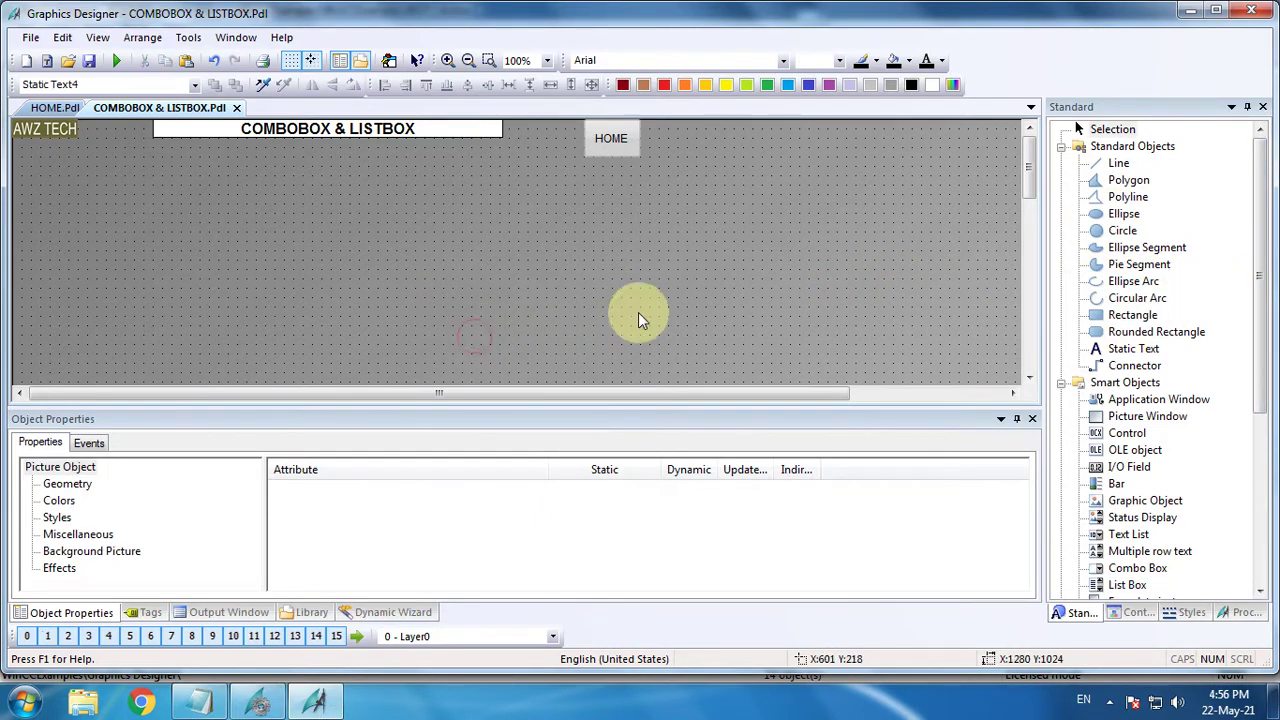
Insert a circle in the picture and move it below the title, to X 170, Y 100
double_click(1122, 231)
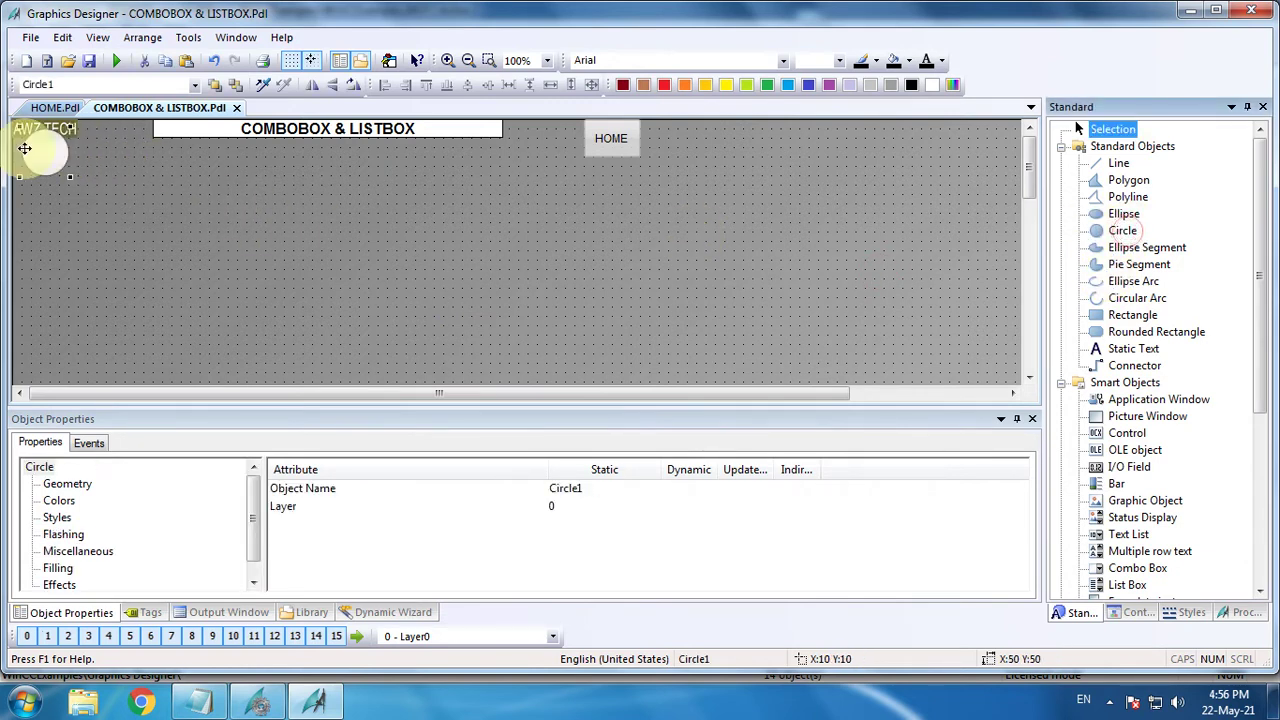
left_click_drag(25, 148, 134, 243)
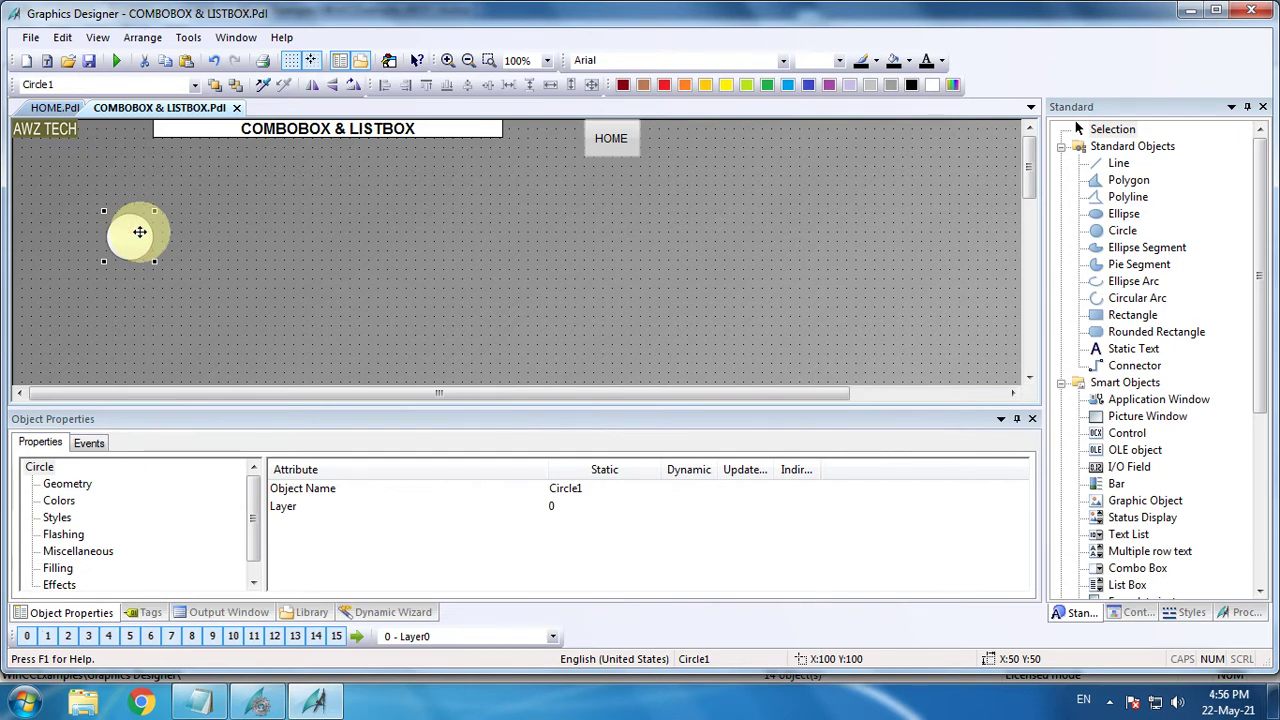
left_click_drag(140, 232, 190, 233)
Turn off the Global Color Scheme effect for the circle
left_click(253, 582)
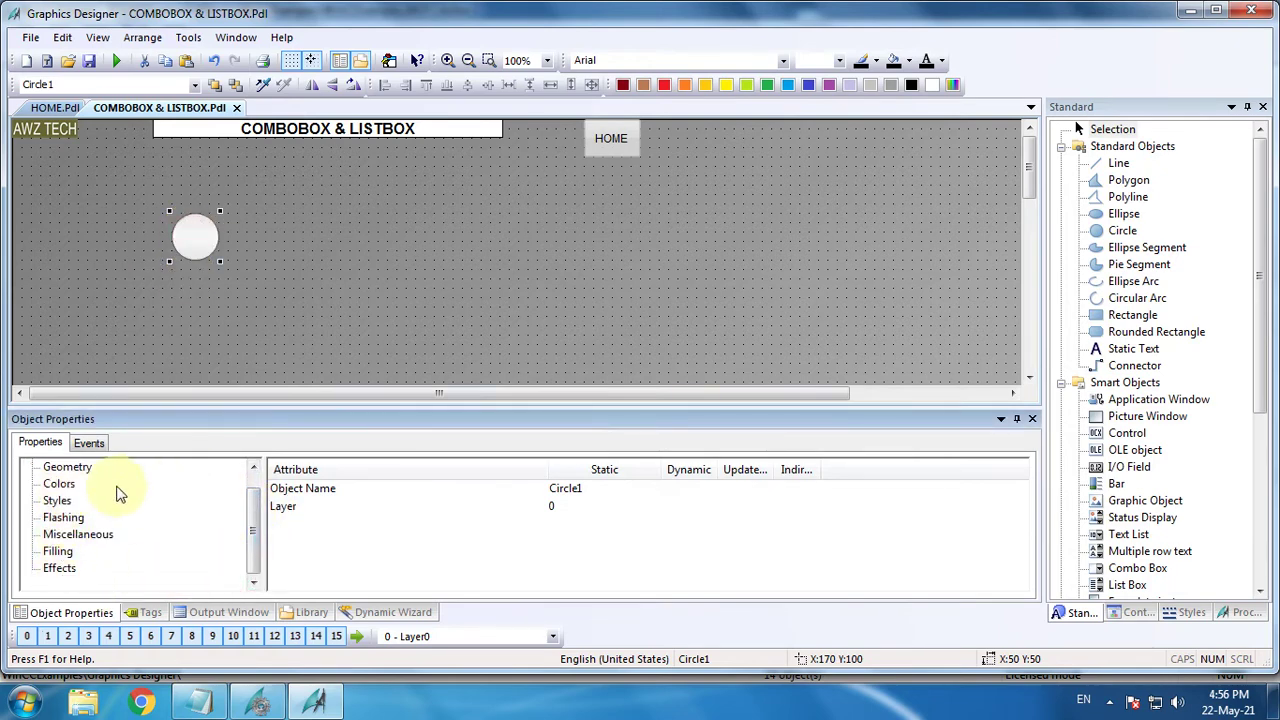
left_click(59, 568)
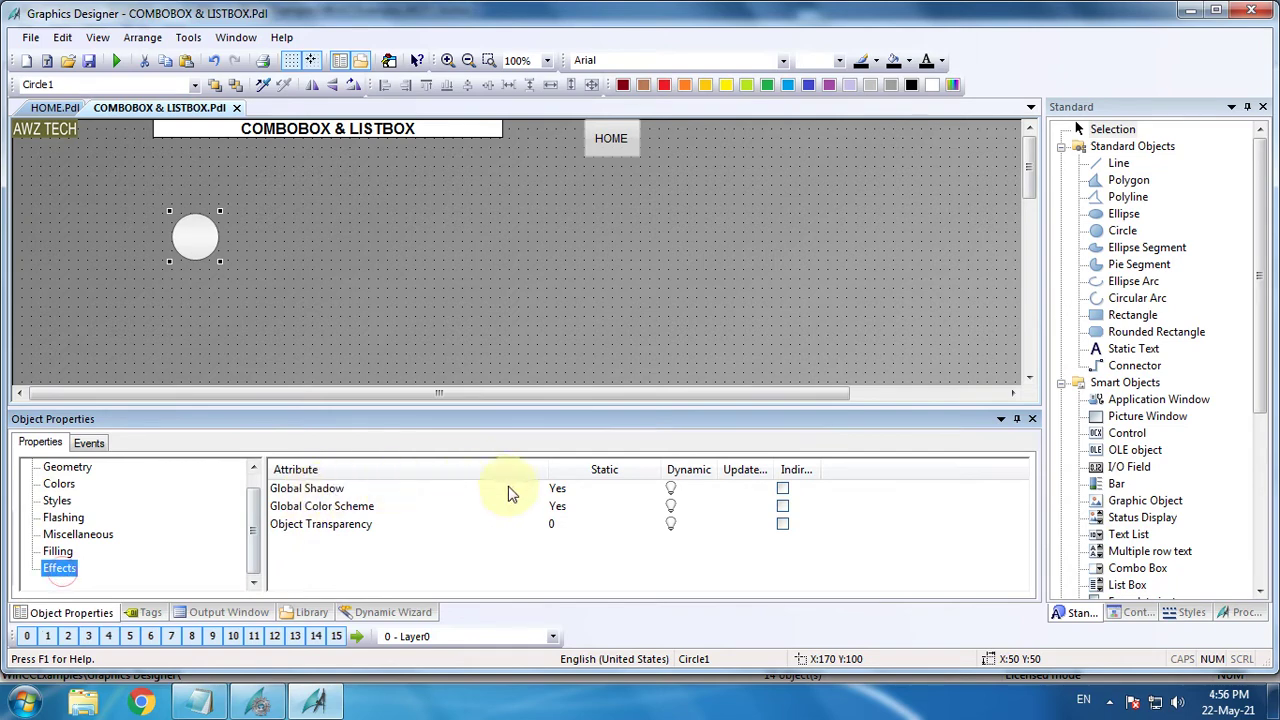
double_click(560, 508)
Open the dynamic value range for the circle's Background Color and set its trigger cycle to 250 ms
left_click(59, 484)
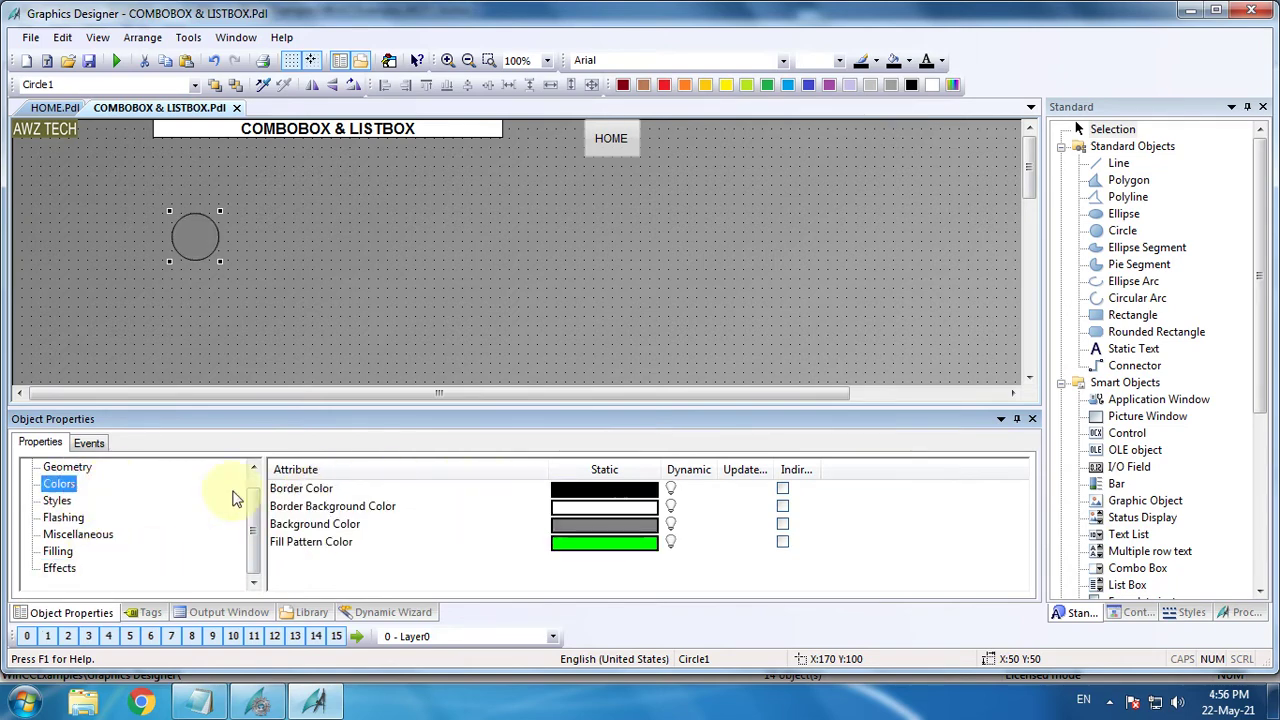
double_click(600, 526)
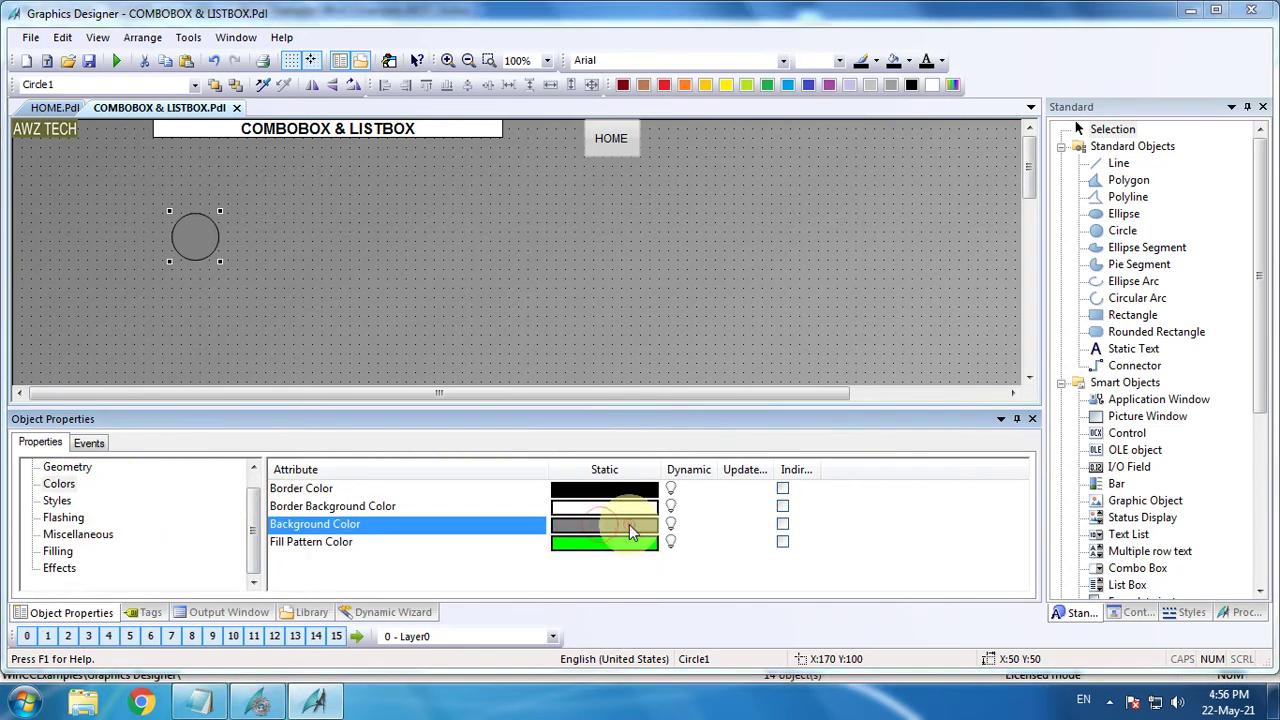
left_click(884, 228)
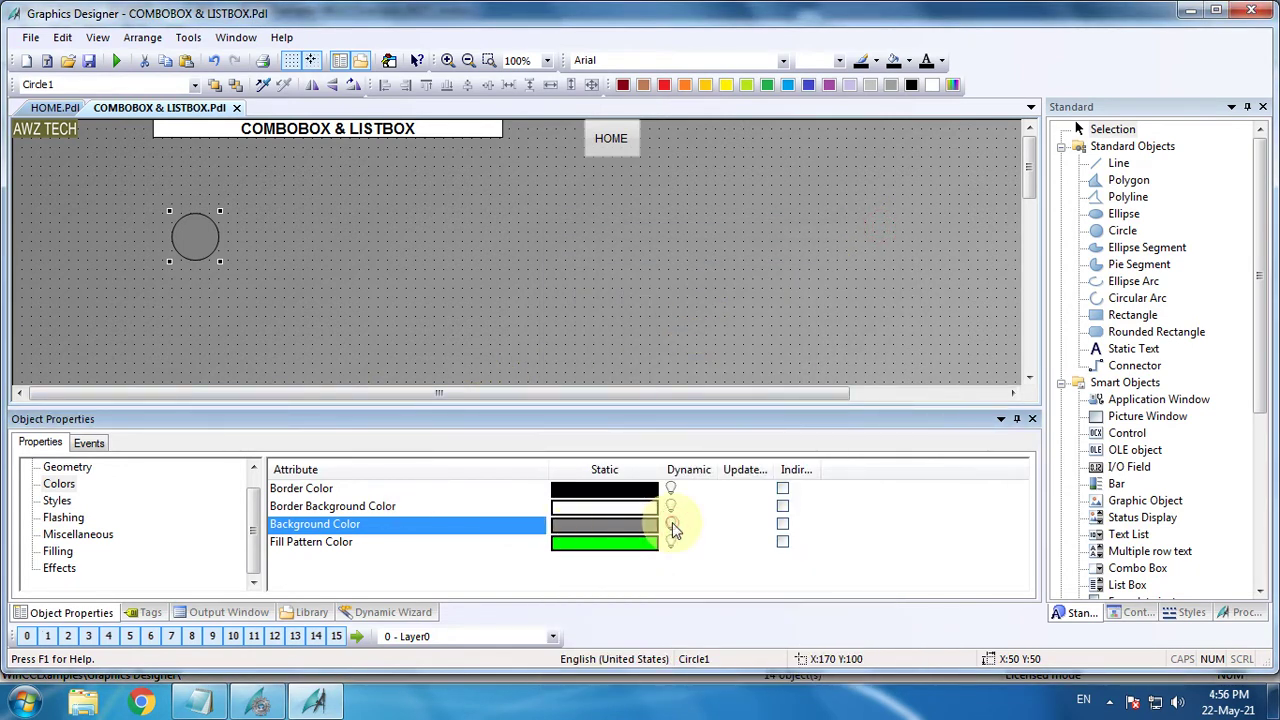
right_click(673, 530)
left_click(690, 532)
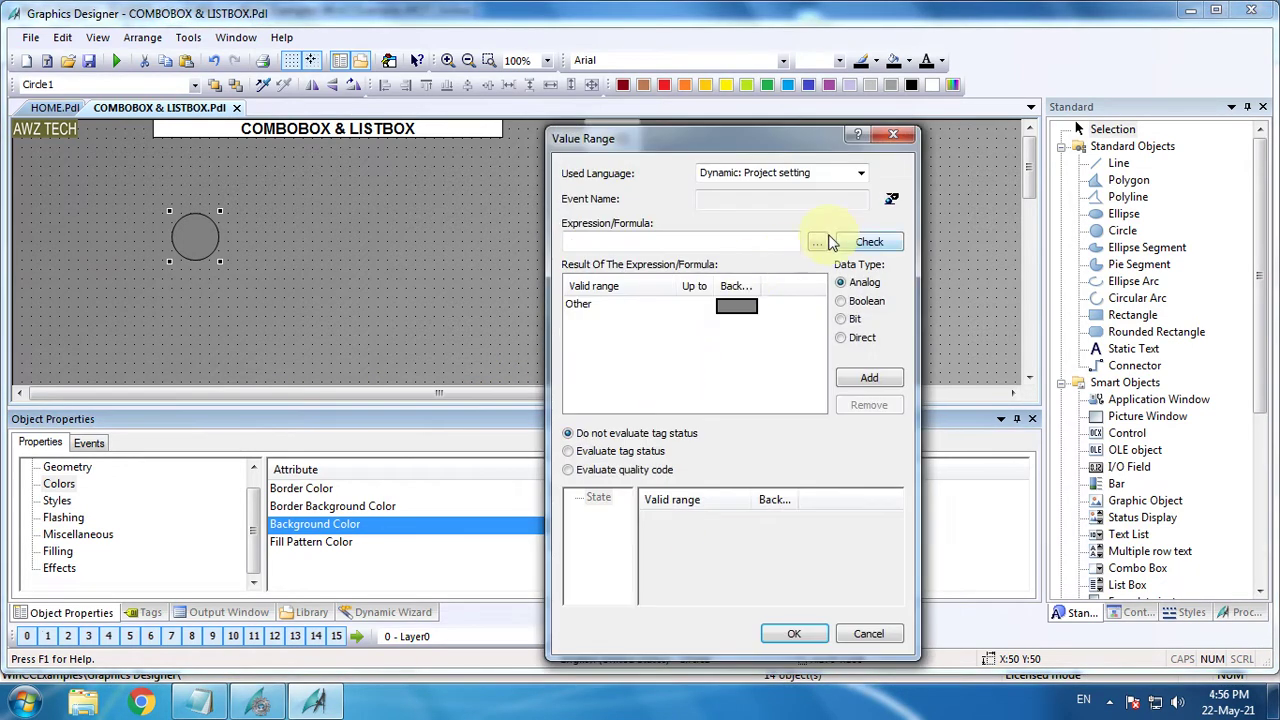
left_click(891, 200)
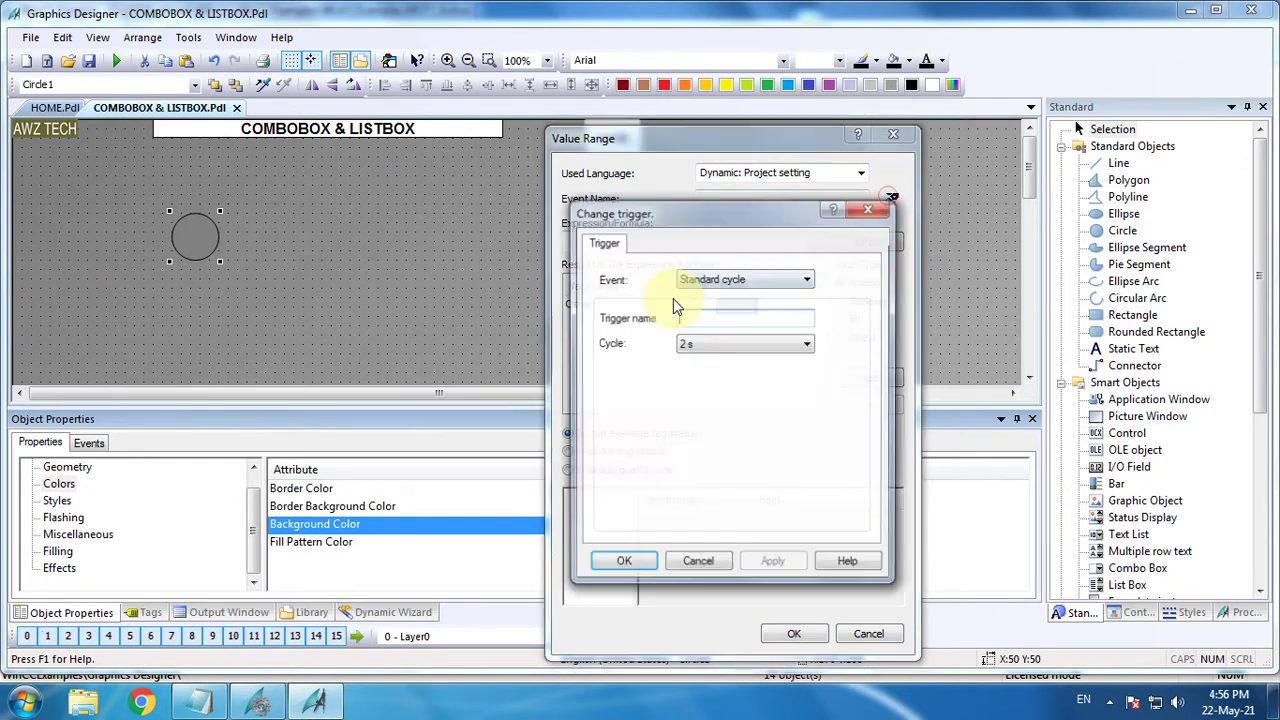
left_click(700, 344)
left_click(697, 366)
left_click(622, 564)
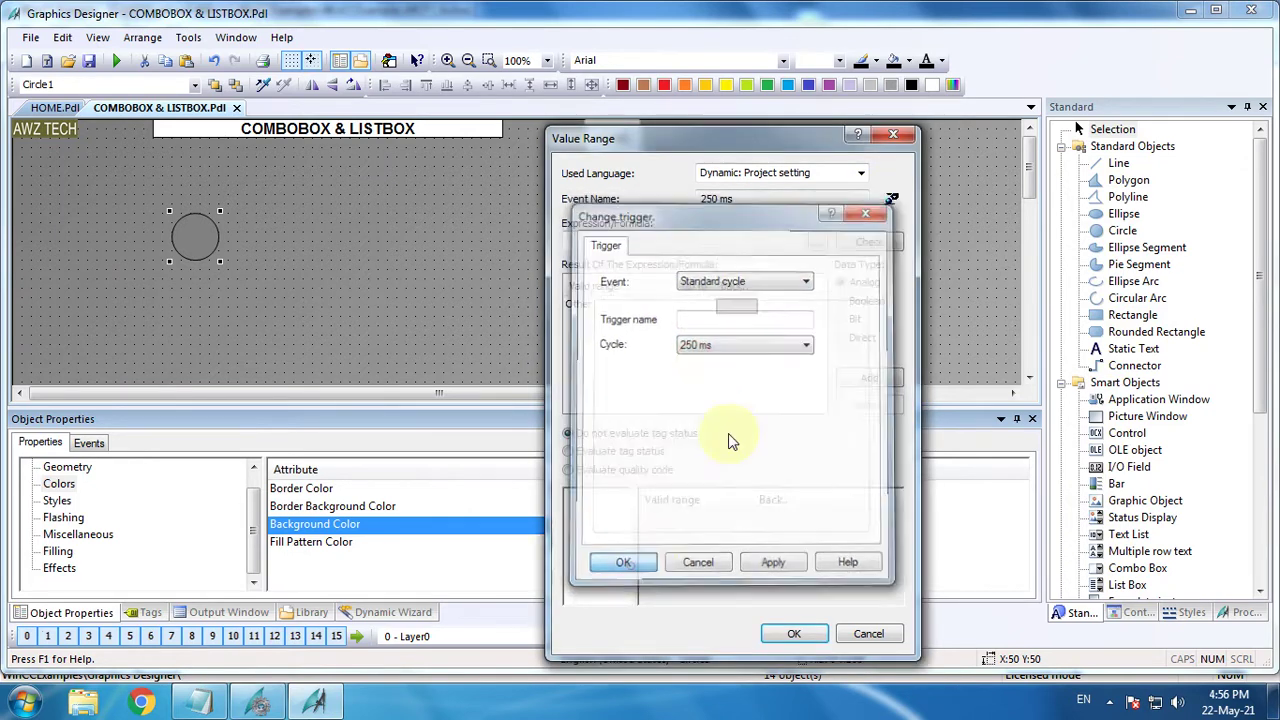
Set the value range's data type to Boolean and its expression to the tag combo1 from the COMBOBOX group
left_click(855, 304)
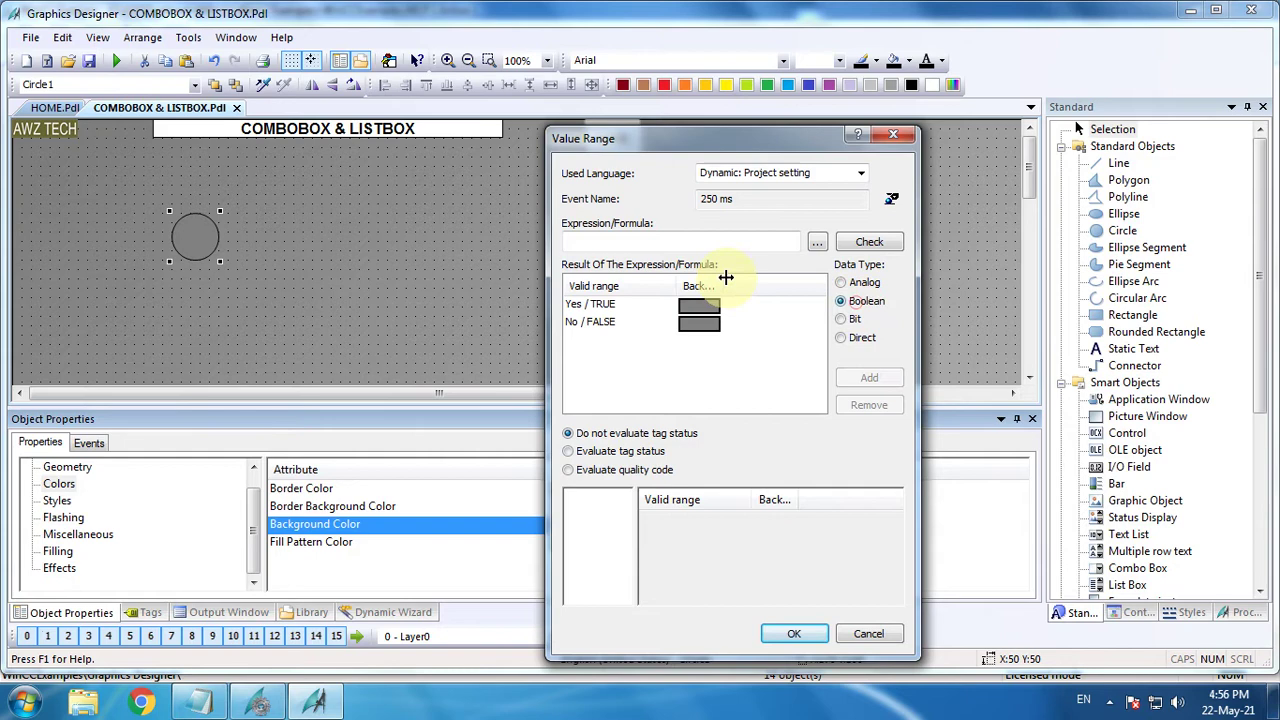
left_click(817, 244)
left_click(845, 257)
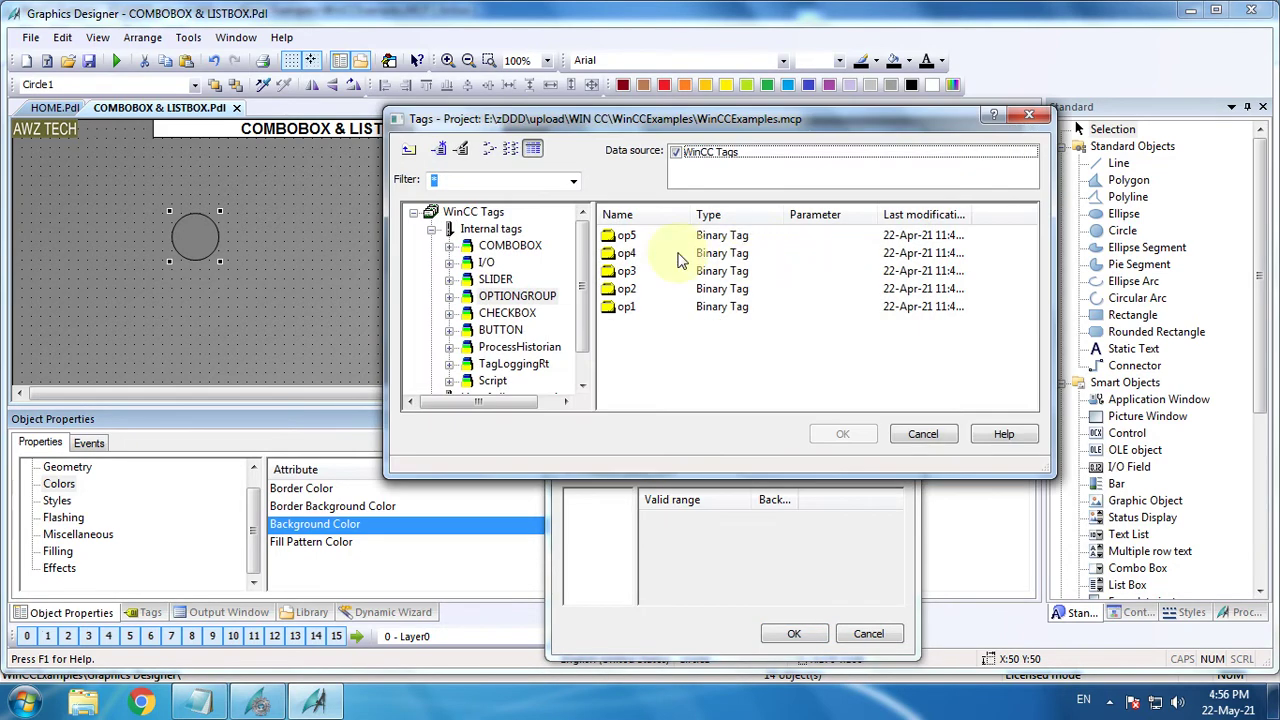
left_click(509, 246)
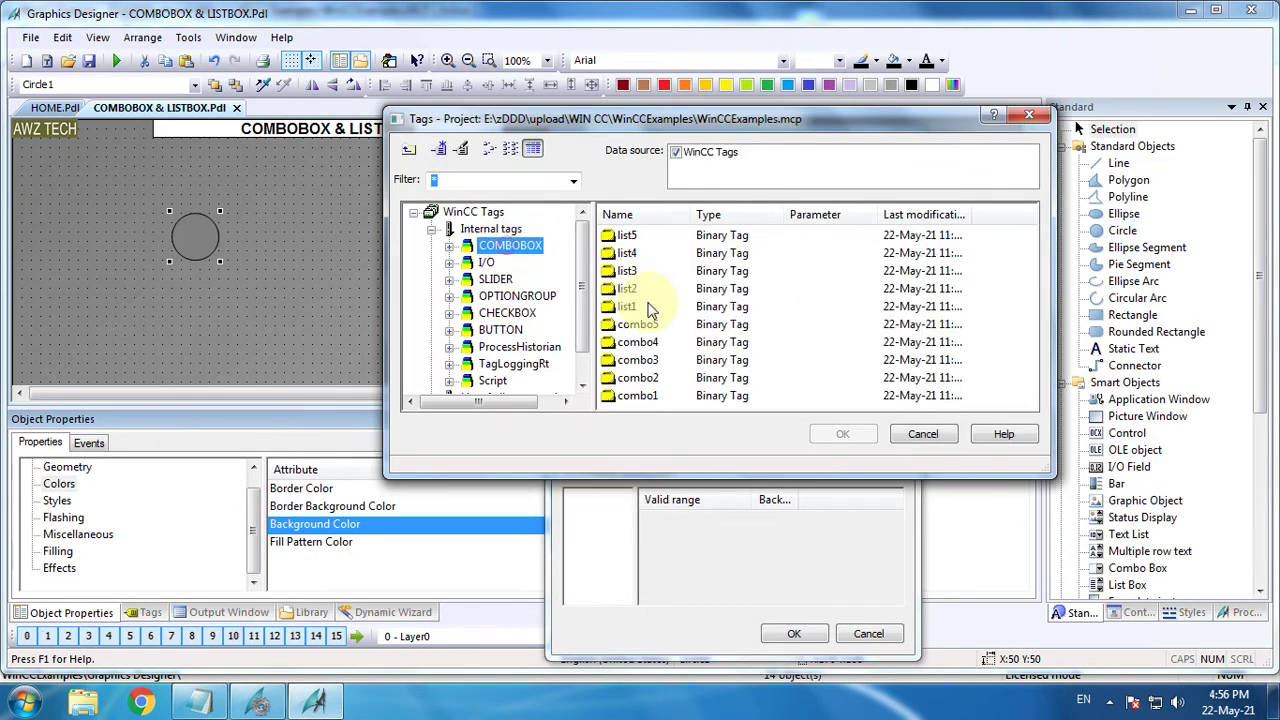
left_click(637, 396)
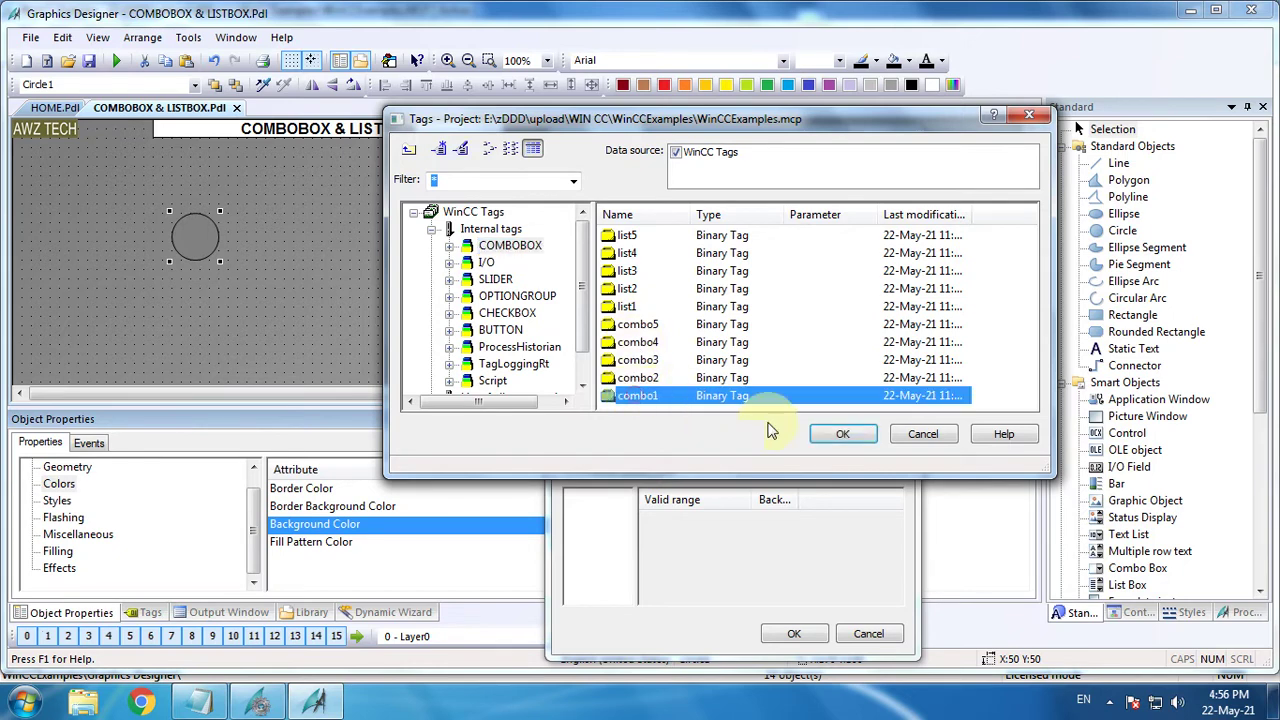
left_click(843, 437)
Set the background color for Yes / TRUE to green (00FF00) and apply the value range to the circle
double_click(710, 308)
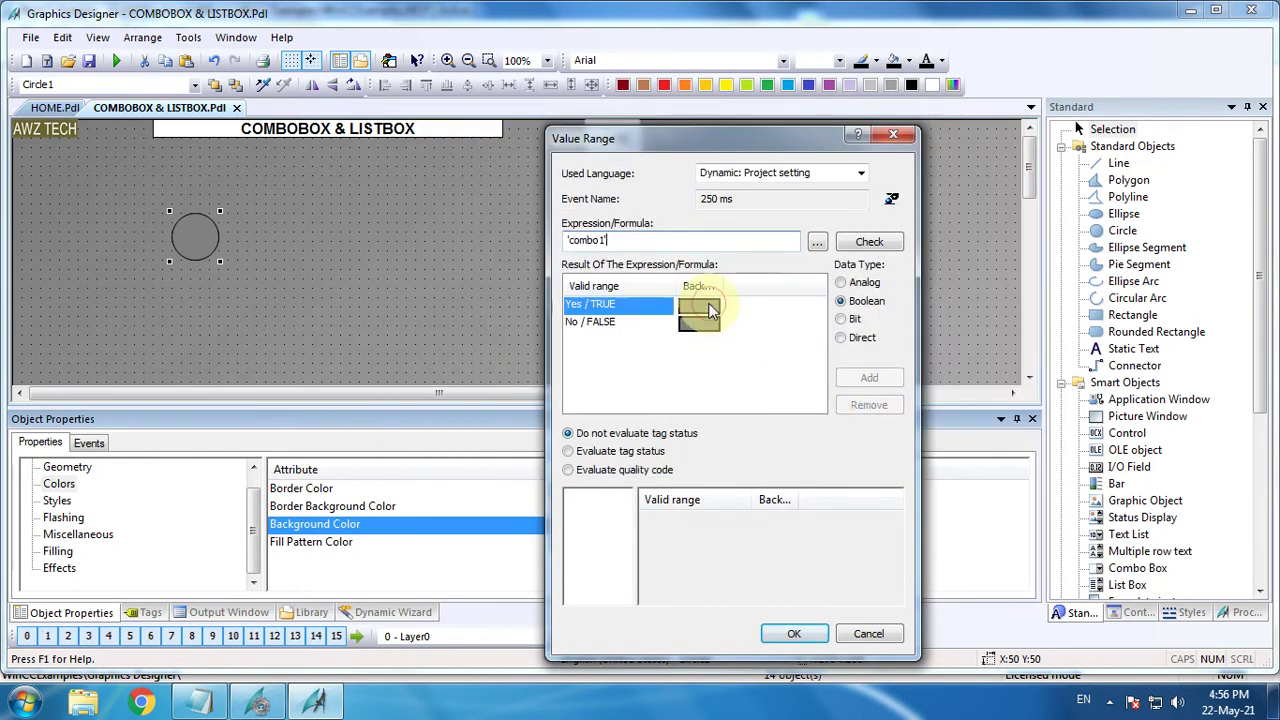
left_click(899, 352)
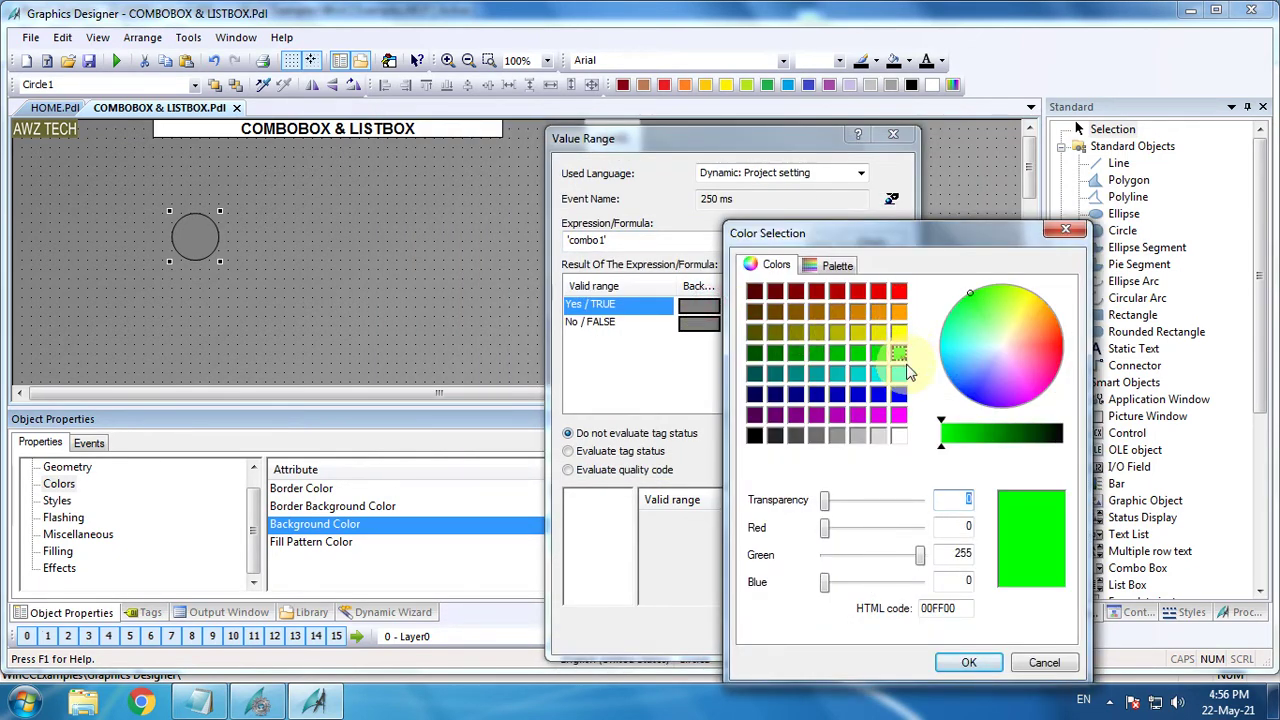
left_click(966, 661)
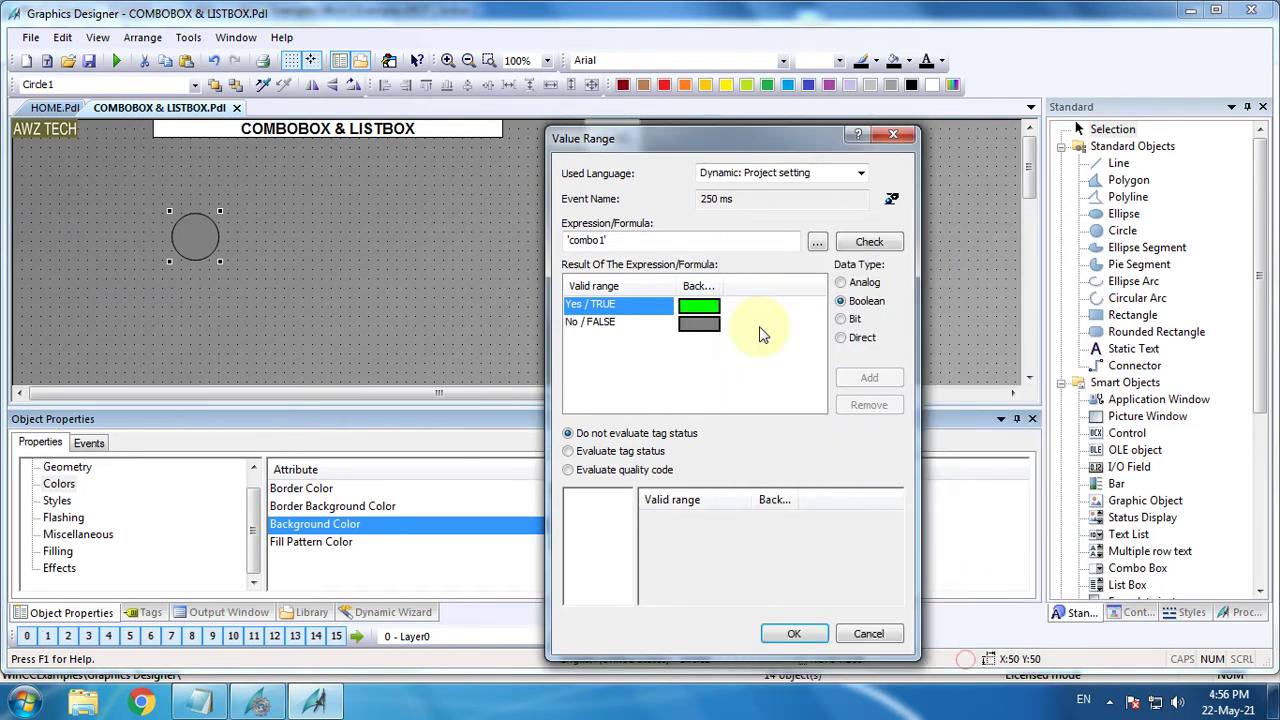
left_click(787, 634)
left_click(368, 319)
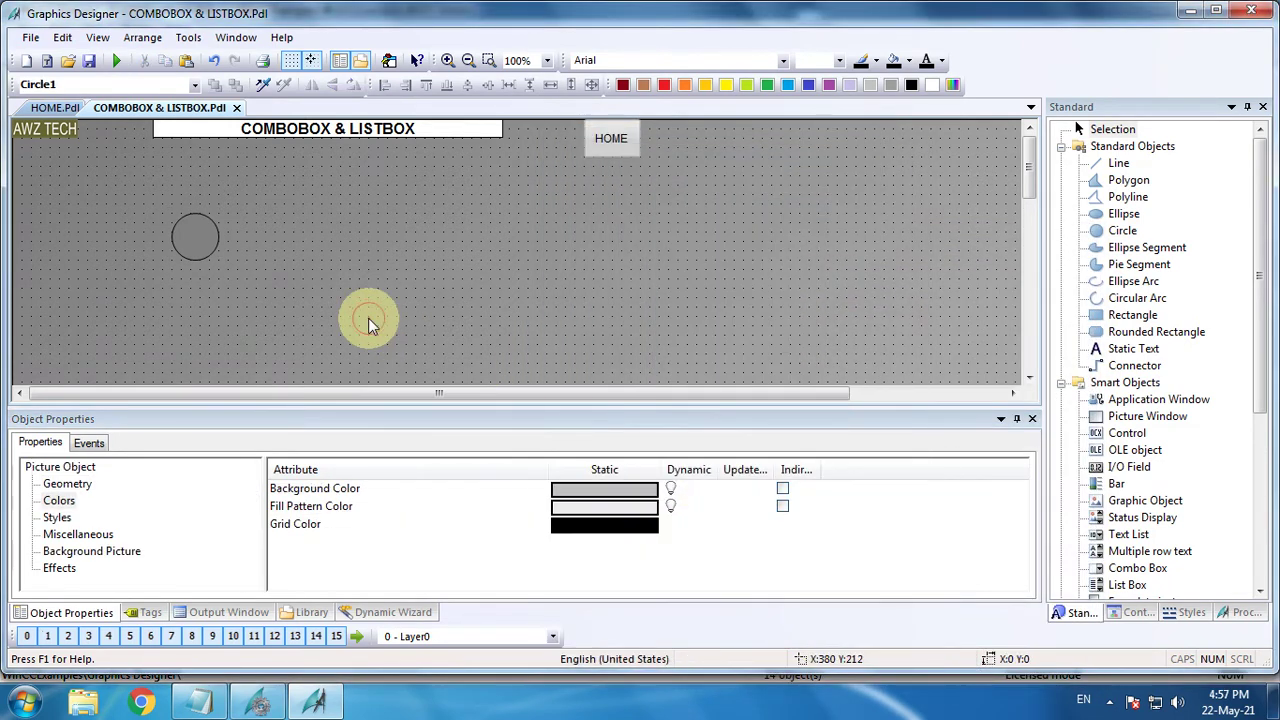
Duplicate the circle four times in a row beside it at Y 100, with the last copy at X 440
left_click(199, 237)
left_click_drag(199, 237, 265, 237)
left_click(267, 237)
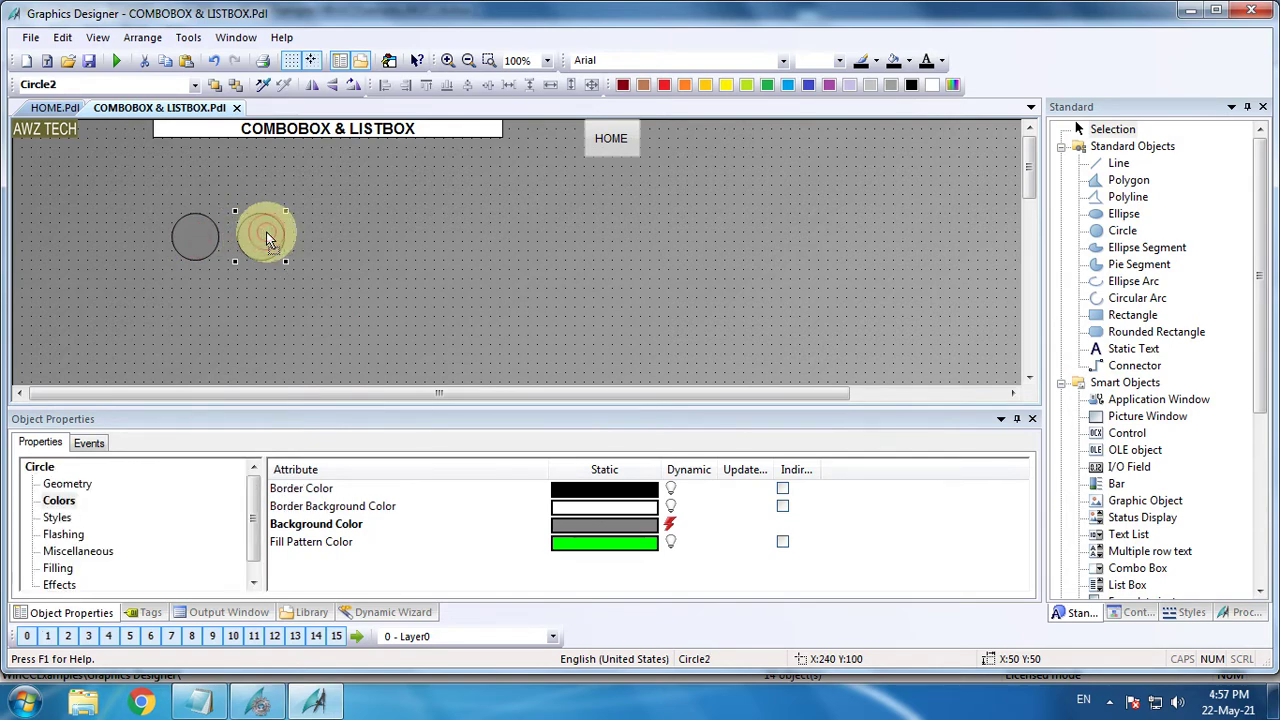
left_click_drag(331, 237, 447, 240)
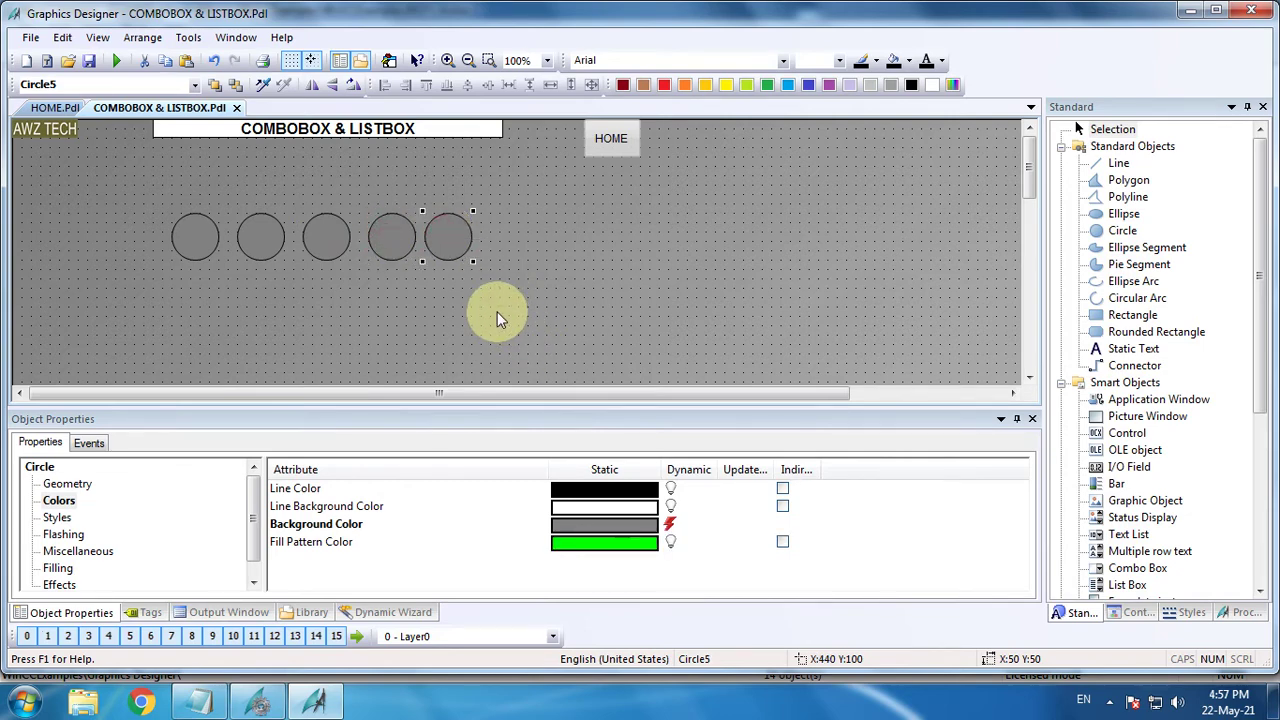
Change the background color expressions of the second and third circles to the tags combo2 and combo3
left_click(265, 235)
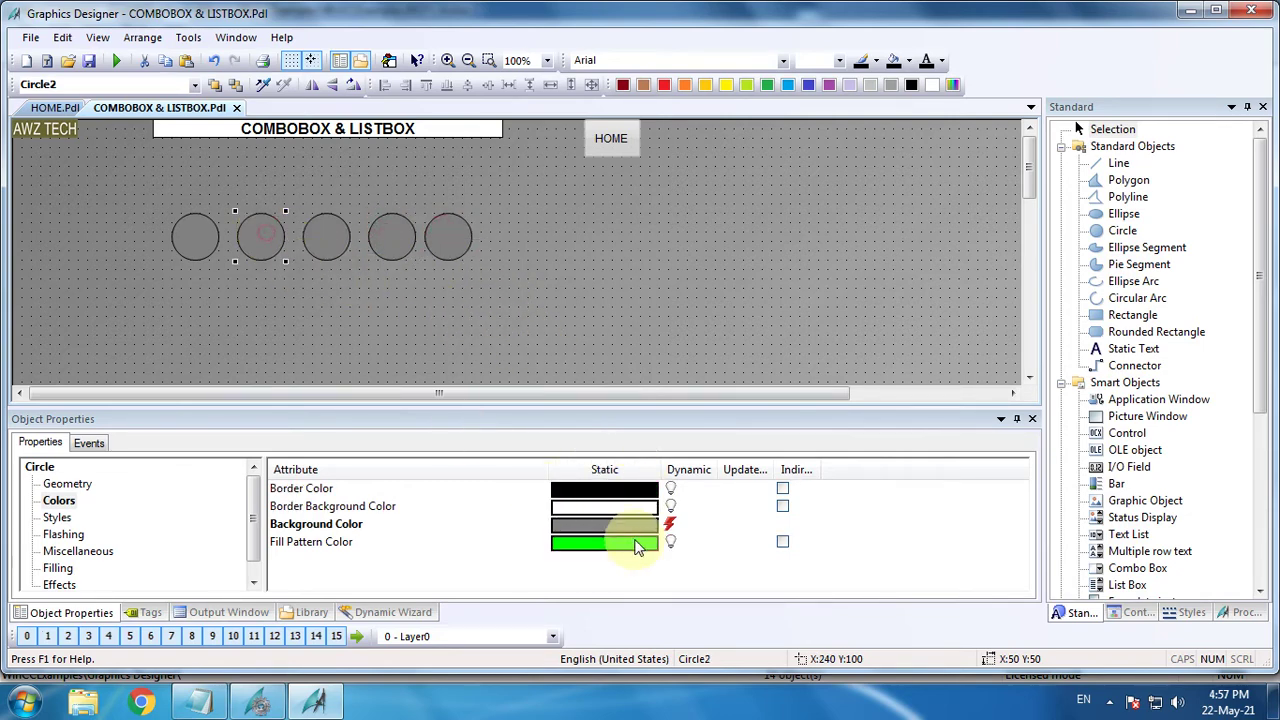
double_click(670, 524)
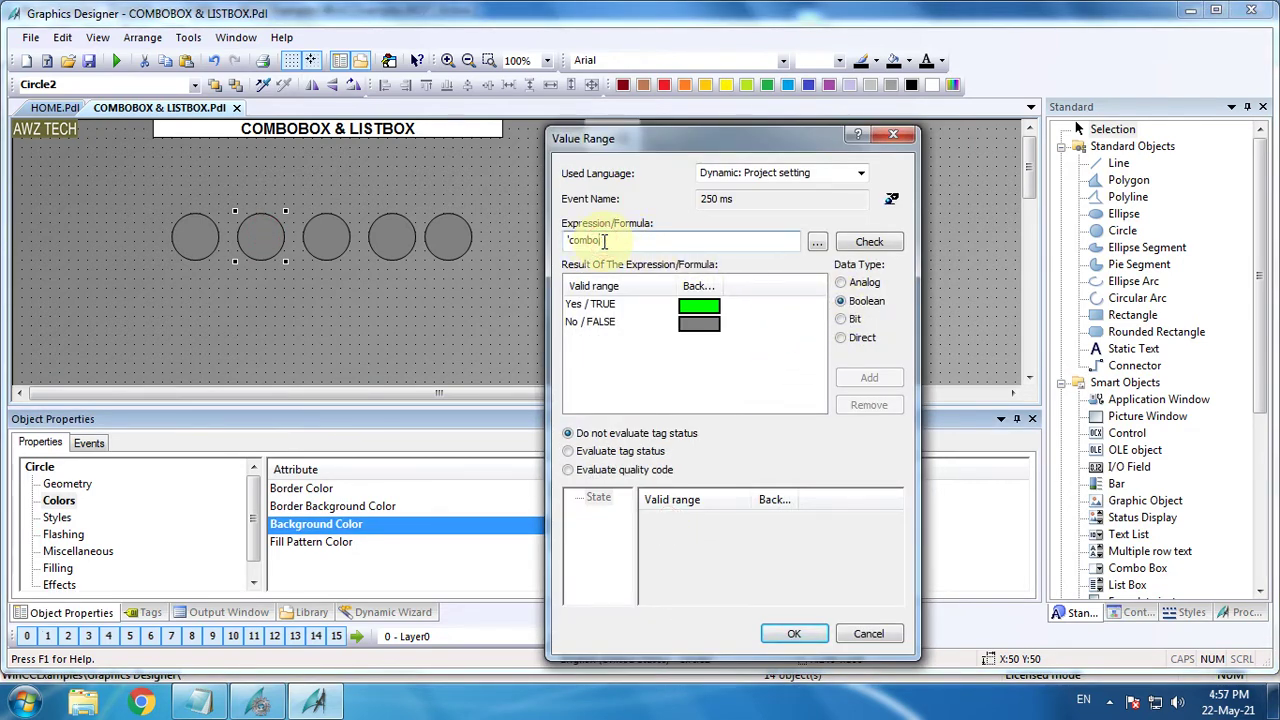
left_click(793, 633)
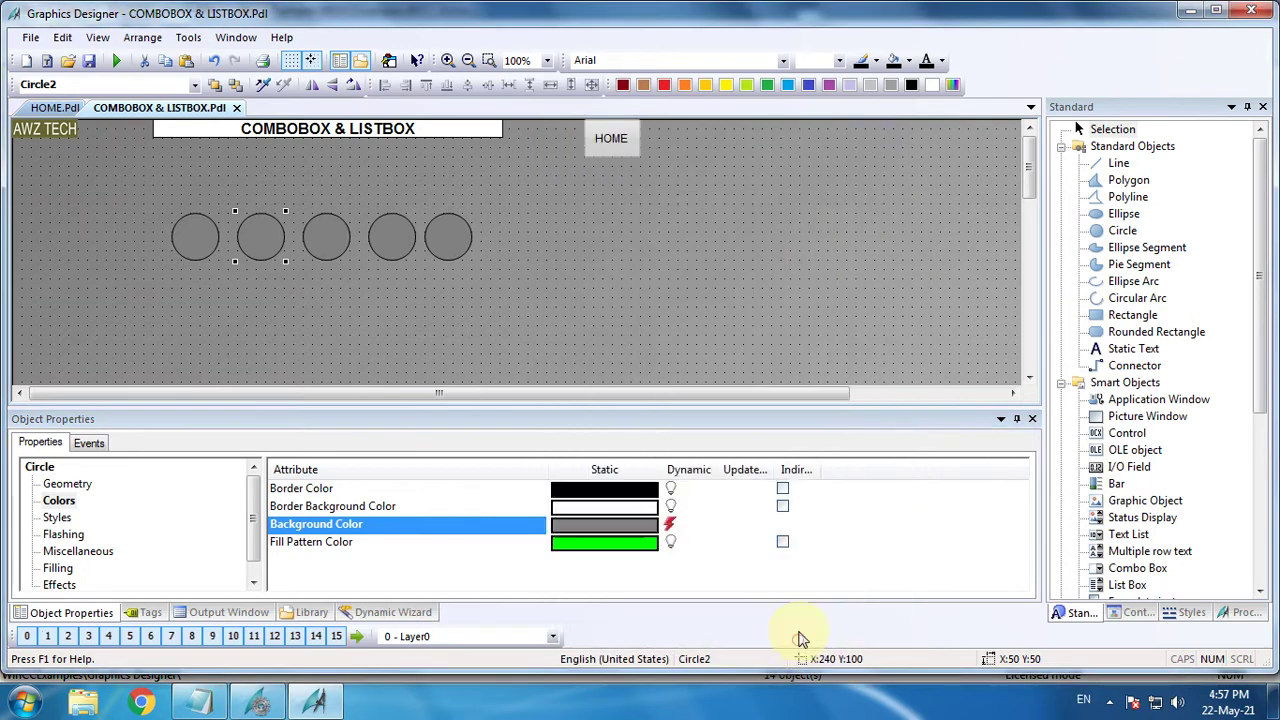
left_click(332, 245)
double_click(670, 524)
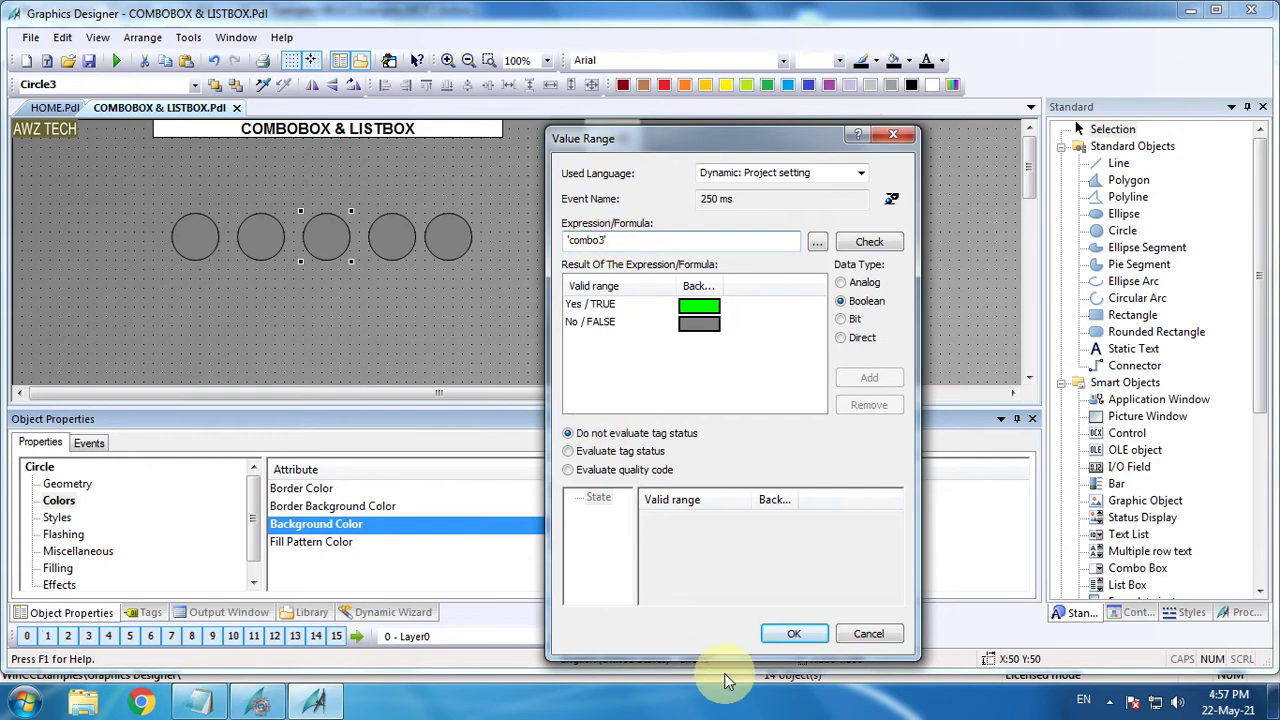
left_click(793, 634)
Change the background color expressions of the fourth and fifth circles to the tags combo4 and combo5
left_click(390, 236)
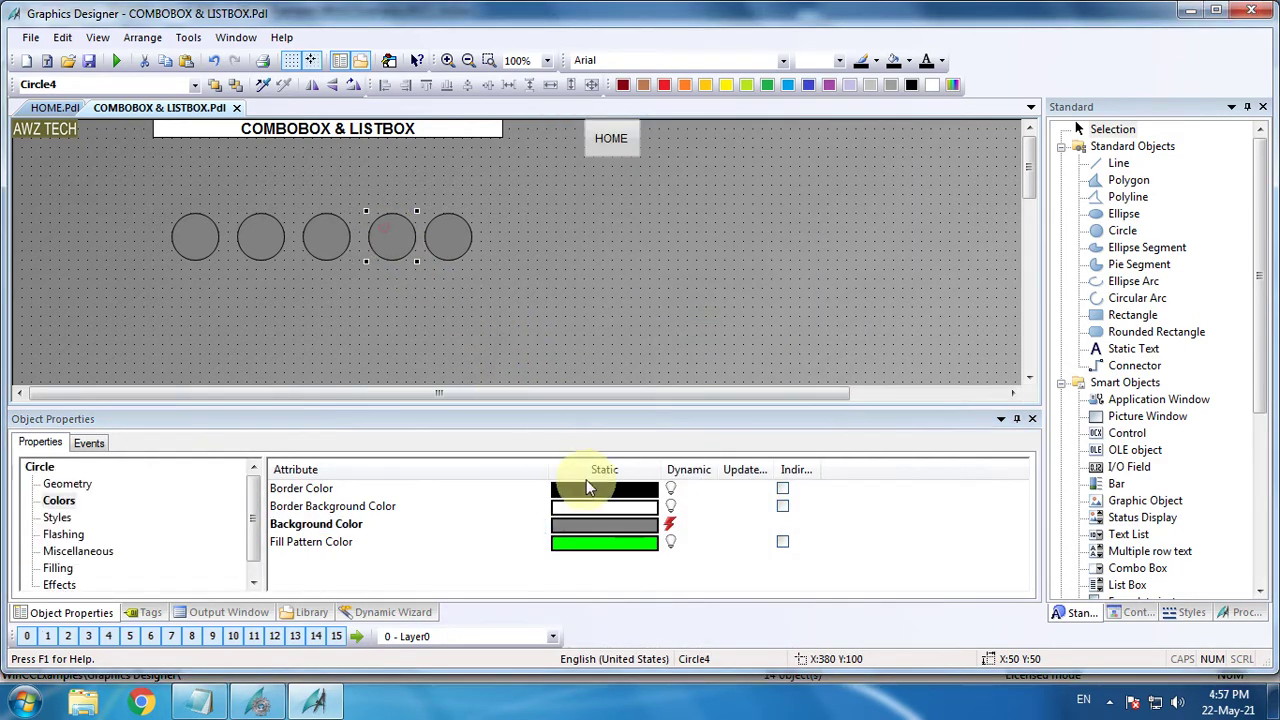
double_click(670, 528)
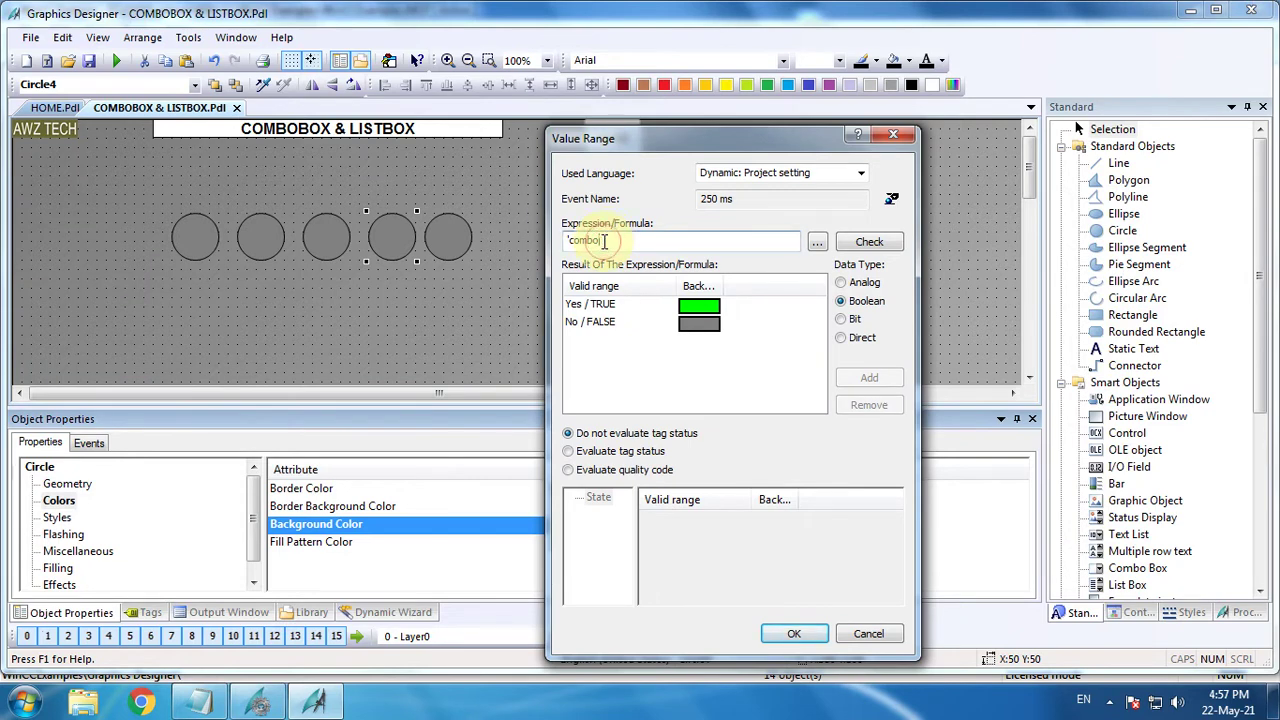
left_click(793, 634)
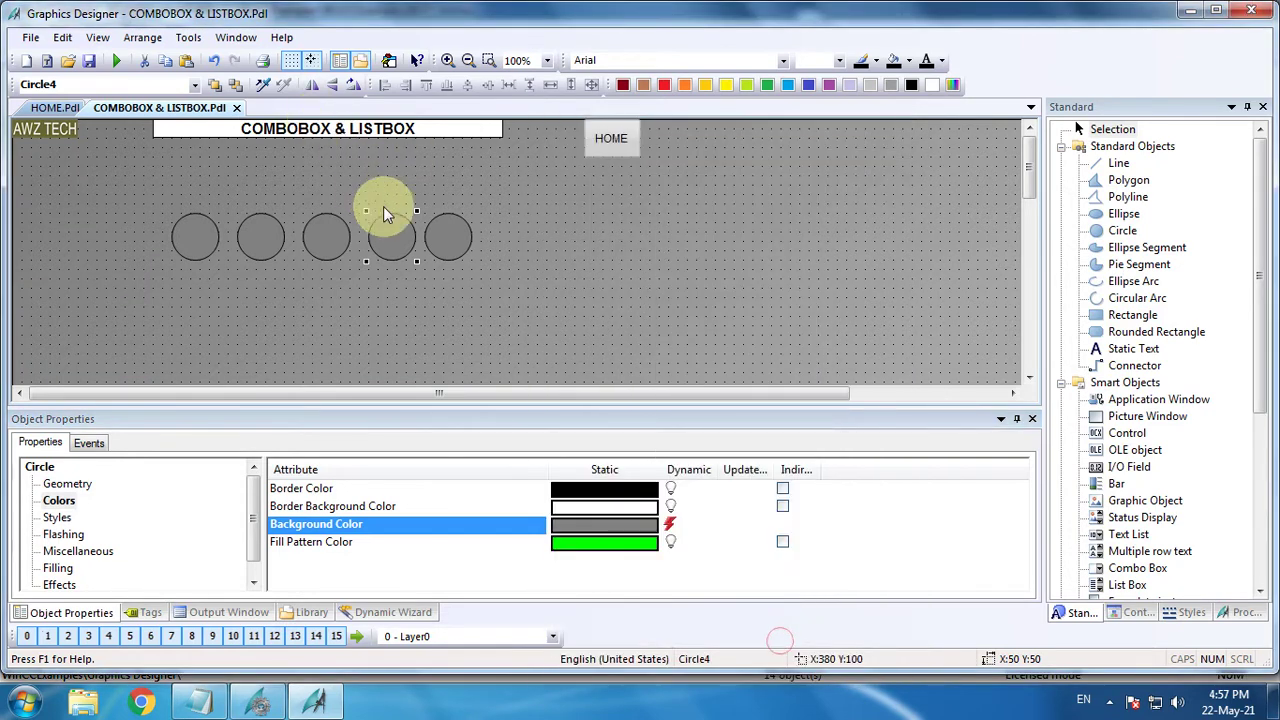
left_click(448, 237)
double_click(672, 530)
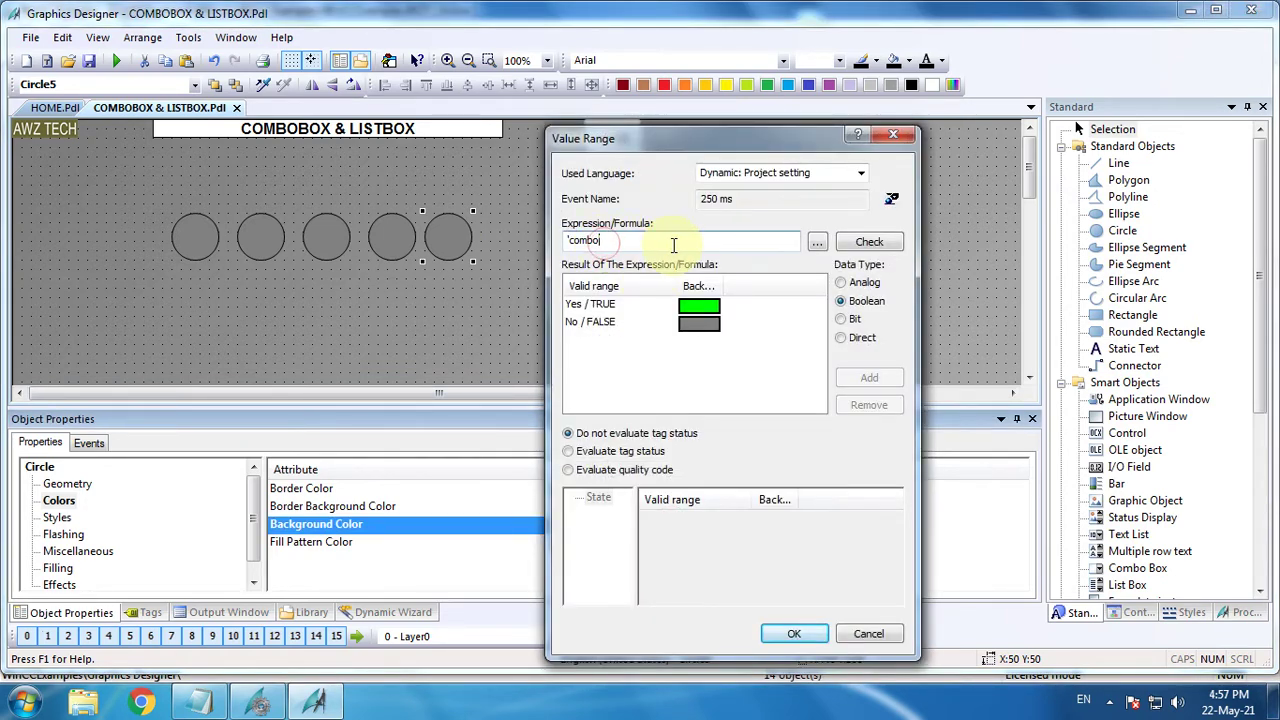
left_click(794, 633)
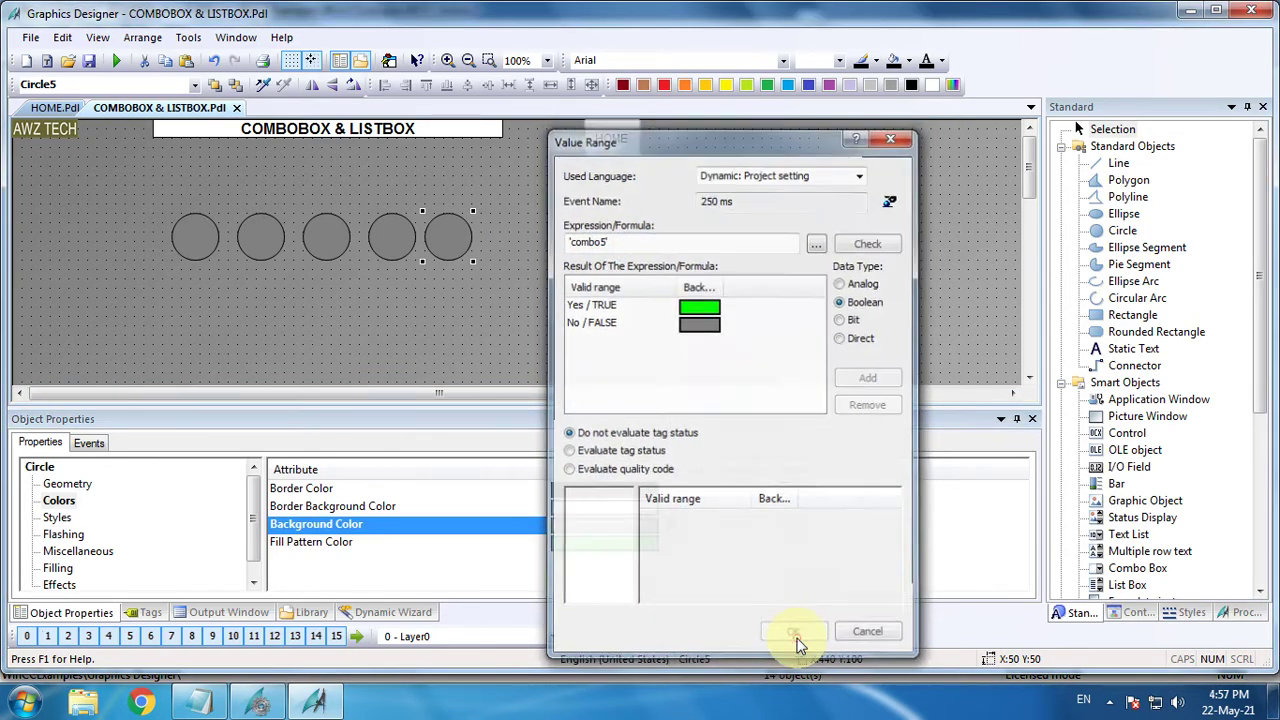
left_click(557, 322)
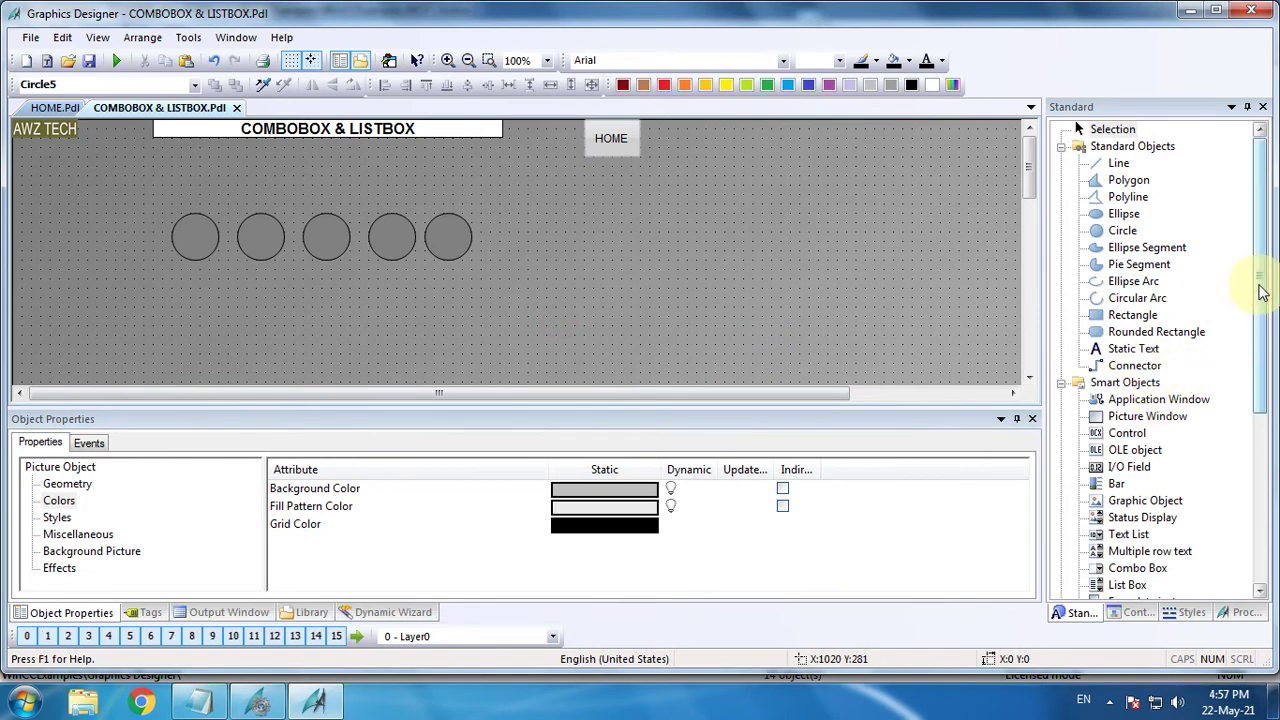
Insert a combo box about 210 by 50 in size and place it directly above the row of circles
left_click_drag(1260, 280, 1262, 410)
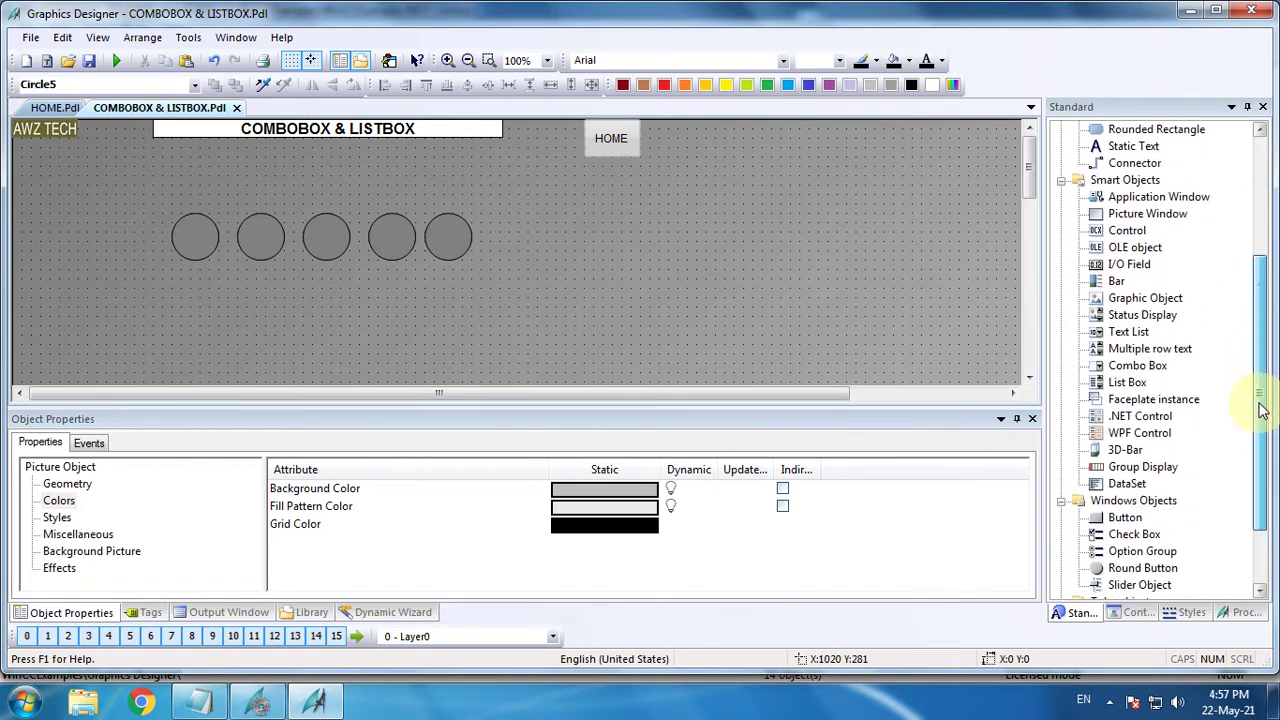
left_click(1138, 366)
left_click_drag(28, 133, 225, 189)
left_click(125, 145)
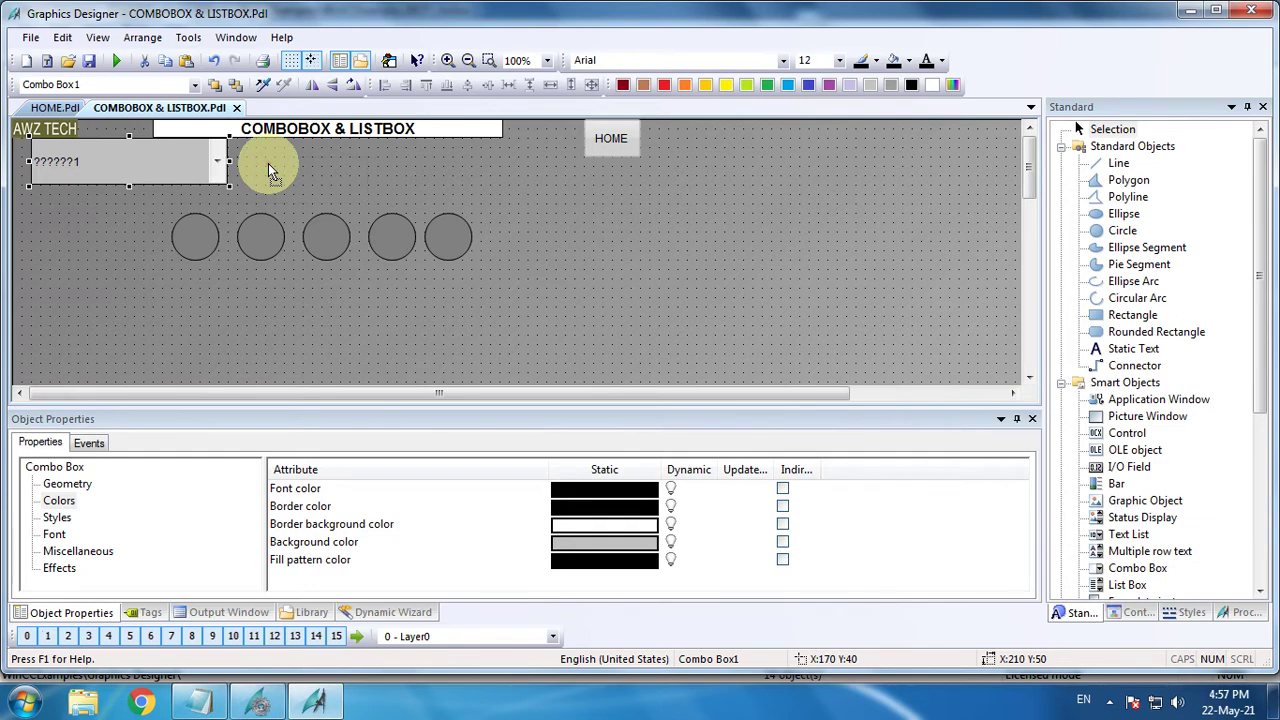
left_click_drag(268, 172, 270, 190)
left_click(390, 320)
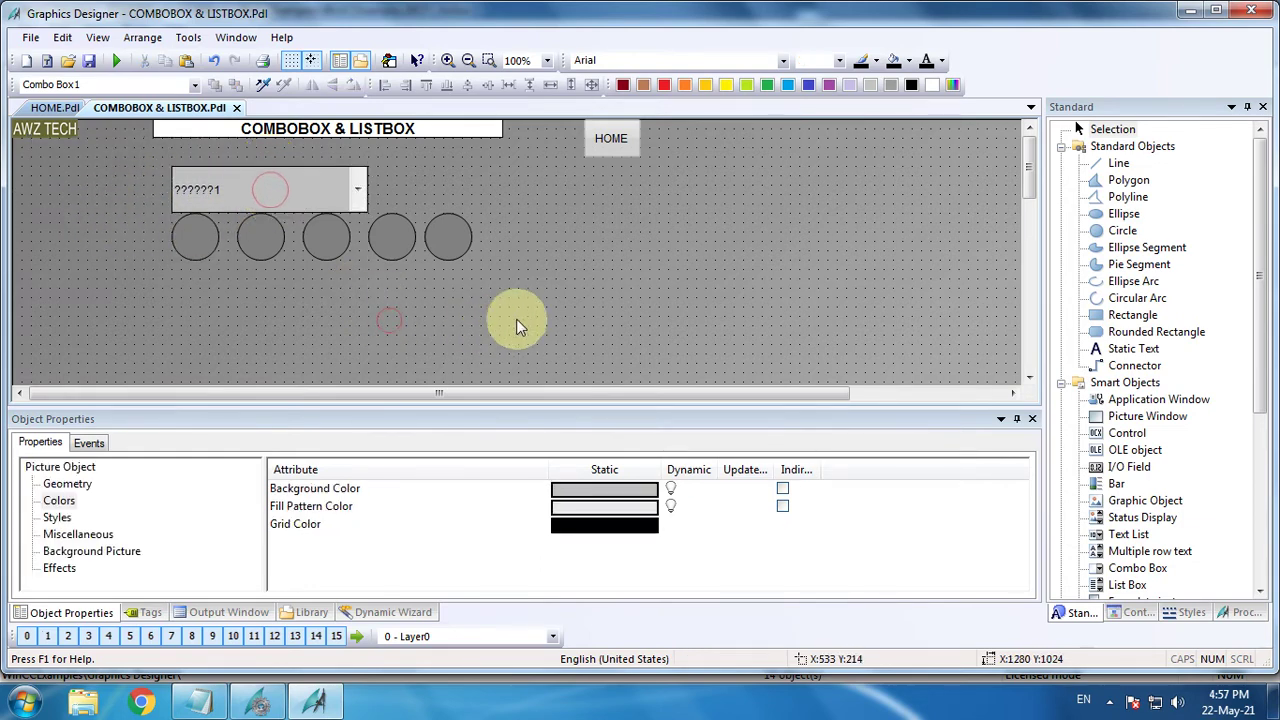
Select all five circles and move them together down and to the right, to X 202, Y 137
left_click_drag(516, 319, 127, 212)
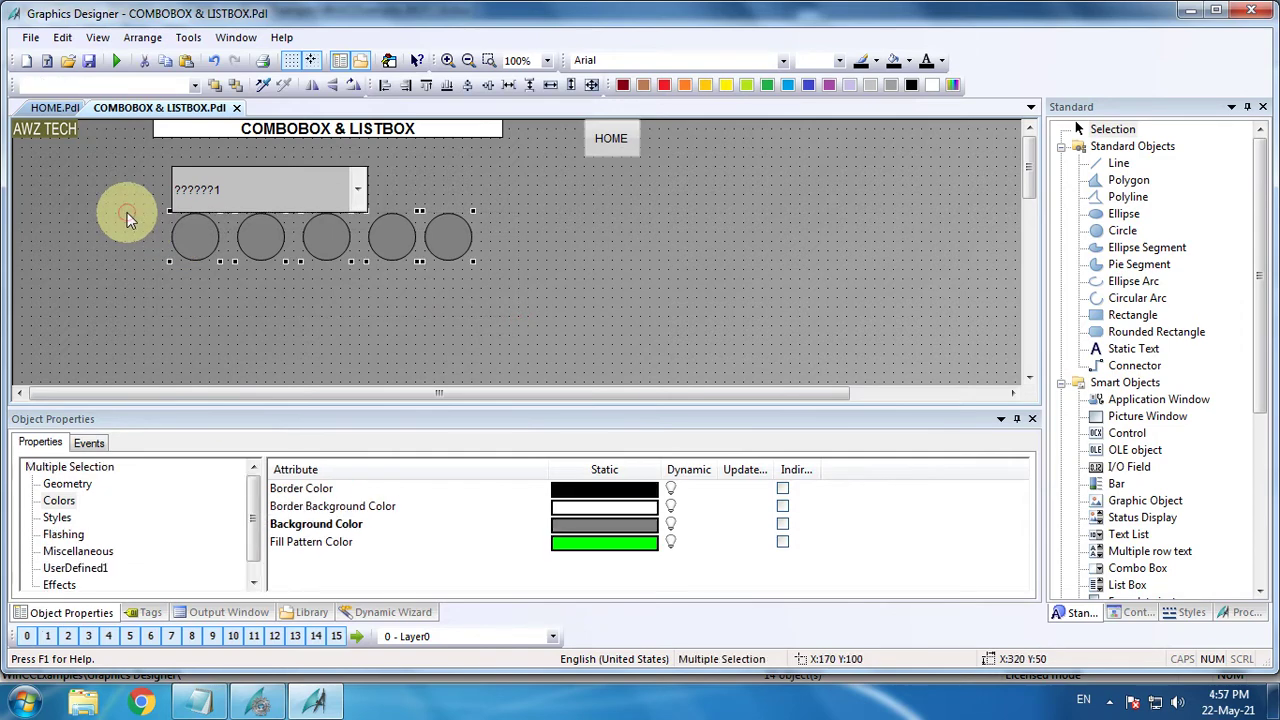
key("Down")
key("Down")
key("Down")
key("Down")
key("Down")
key("Down")
key("Down")
key("Down")
key("Down")
key("Down")
key("Down")
key("Down")
key("Down")
key("Down")
key("Down")
key("Down")
key("Down")
key("Down")
key("Down")
key("Down")
key("Down")
key("Down")
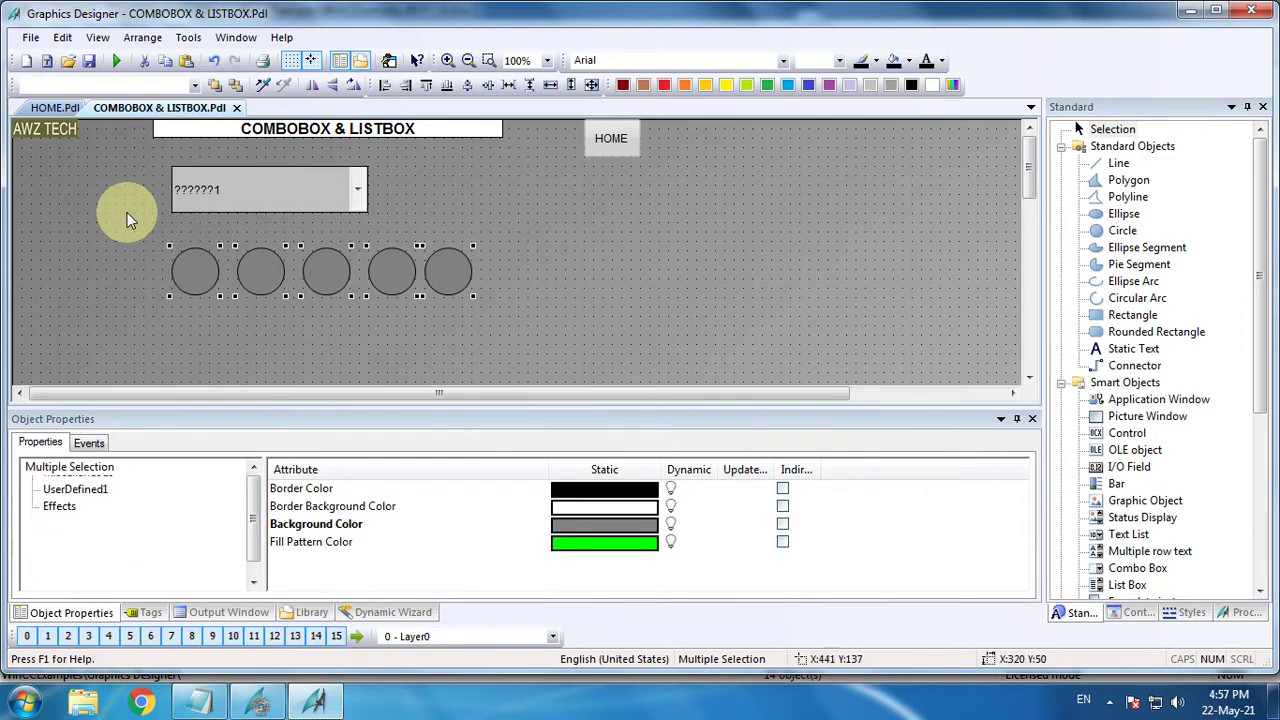
key("Right")
key("Right")
key("Right")
key("Right")
key("Right")
key("Right")
key("Right")
key("Right")
key("Right")
key("Right")
key("Right")
key("Right")
key("Right")
key("Right")
key("Right")
key("Right")
key("Right")
key("Right")
key("Right")
key("Right")
key("Right")
key("Right")
key("Right")
key("Right")
key("Right")
key("Right")
key("Right")
key("Right")
key("Right")
key("Right")
key("Right")
key("Right")
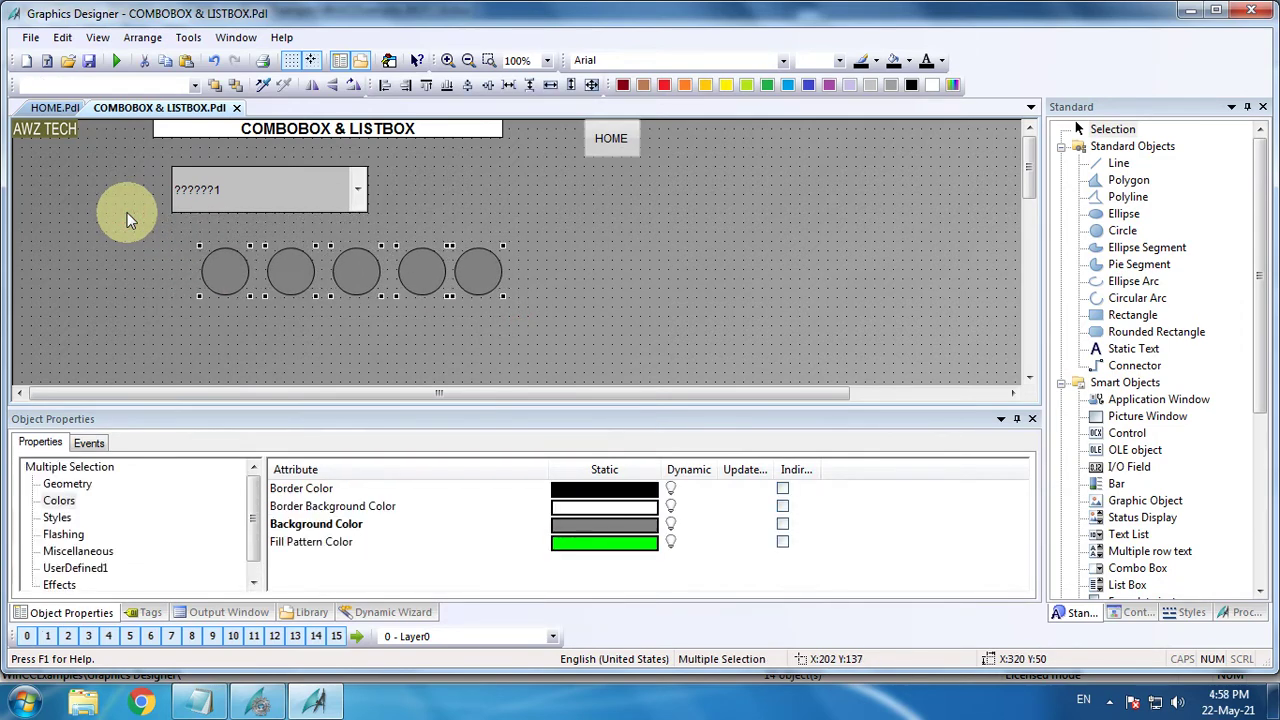